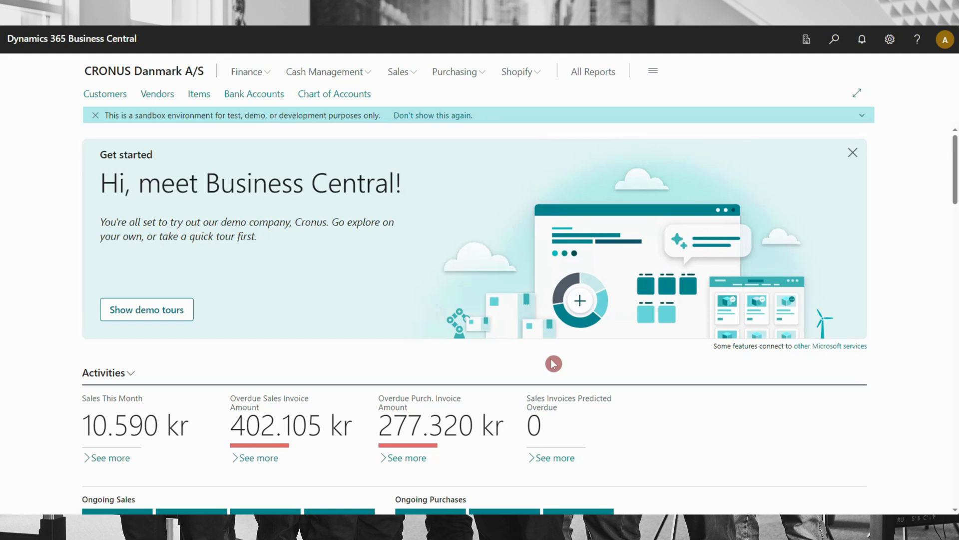
Find and open the SimpleAPI Setup page and show its SimpleAPI Details FactBox
click(834, 40)
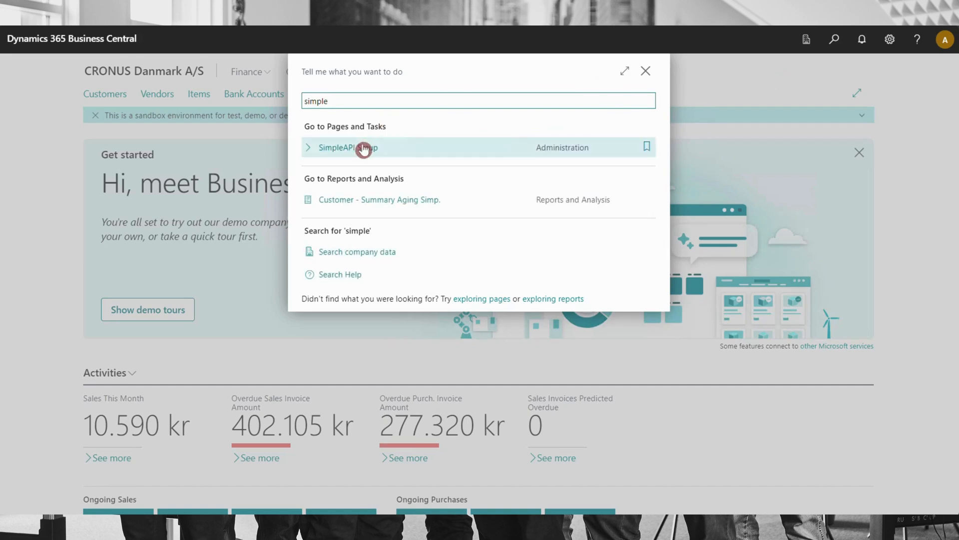
click(393, 152)
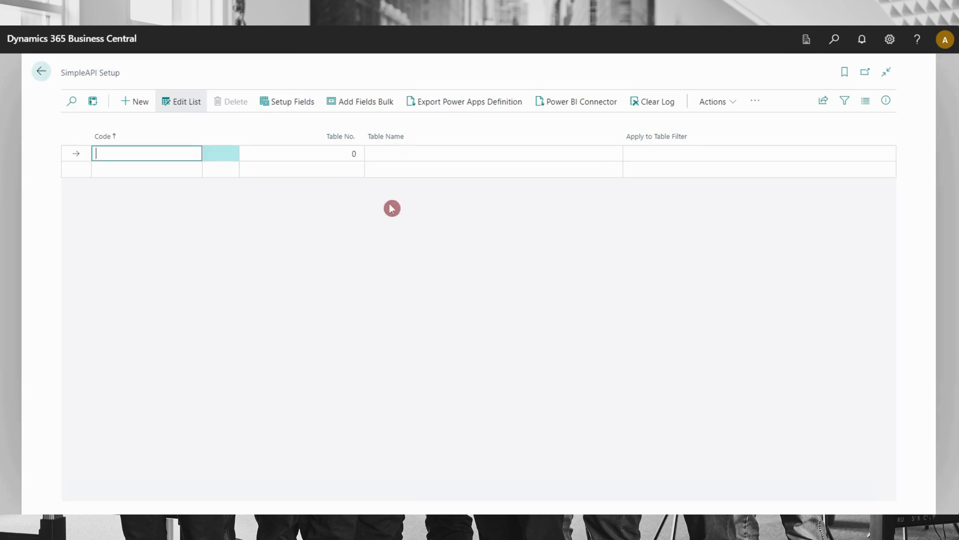
click(890, 101)
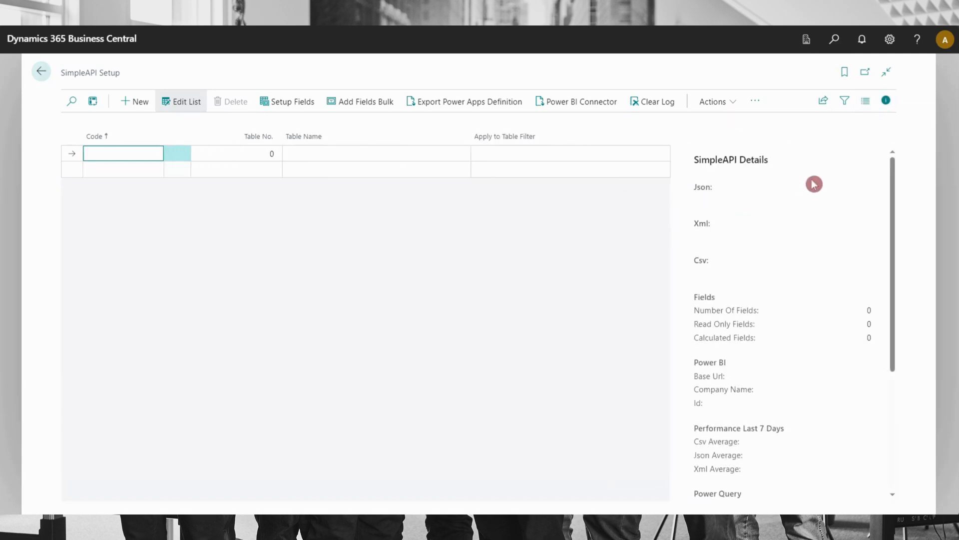
scroll(775, 229, down, 4)
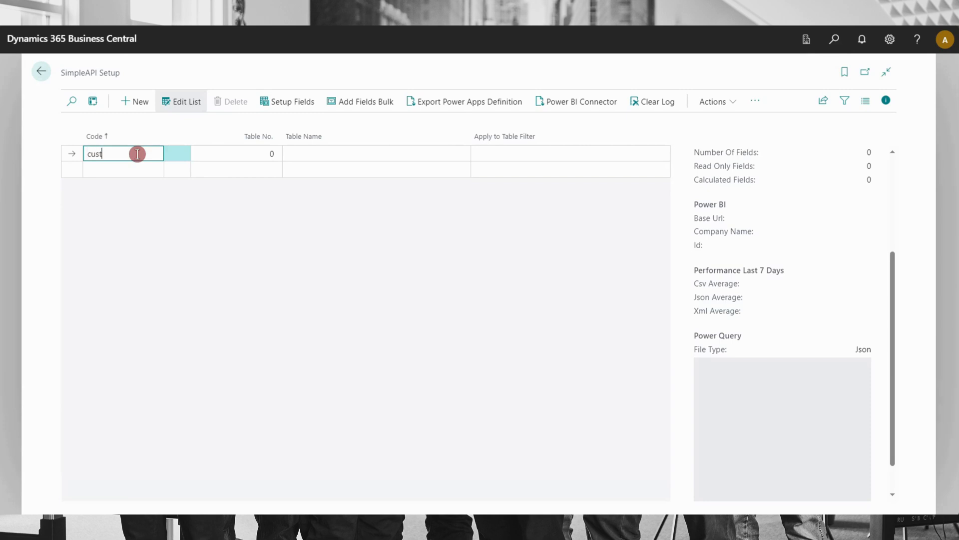
Create a SimpleAPI entry with the code CUST and assign table 18, Customer, to it
key(Tab)
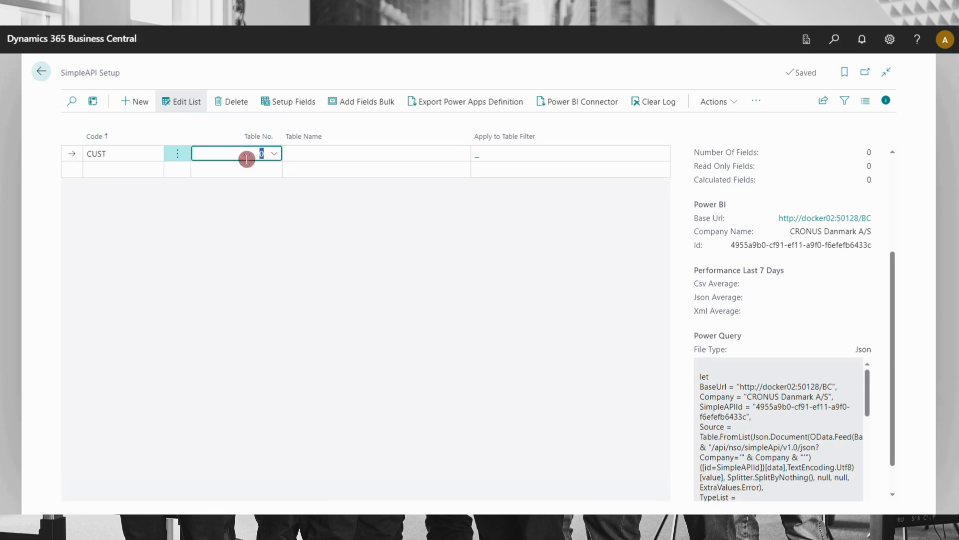
click(279, 160)
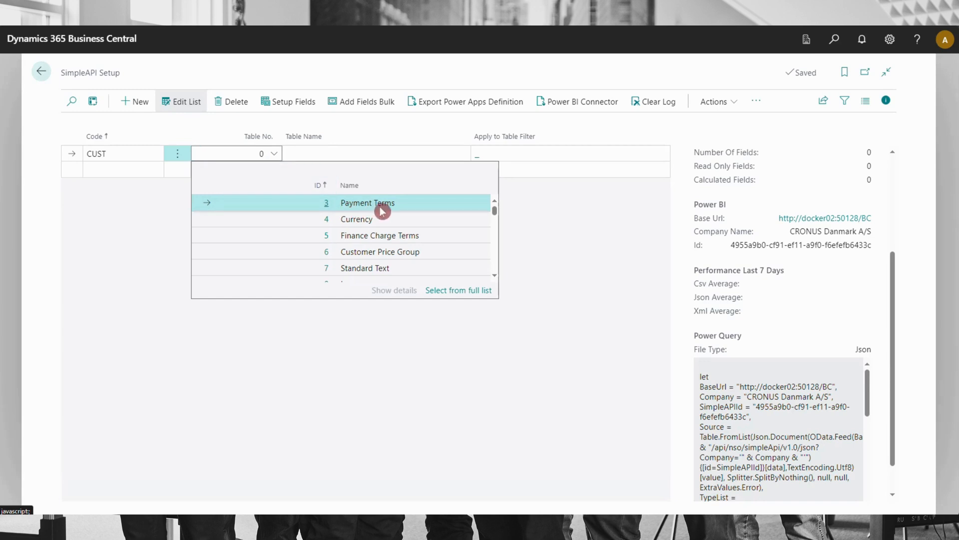
scroll(382, 210, down, 2)
scroll(418, 211, down, 4)
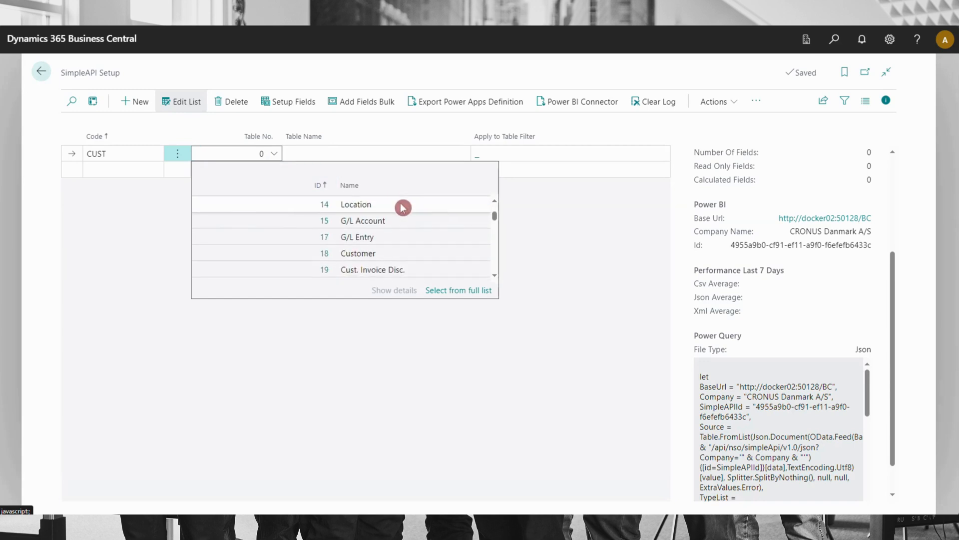
scroll(403, 207, down, 2)
click(400, 207)
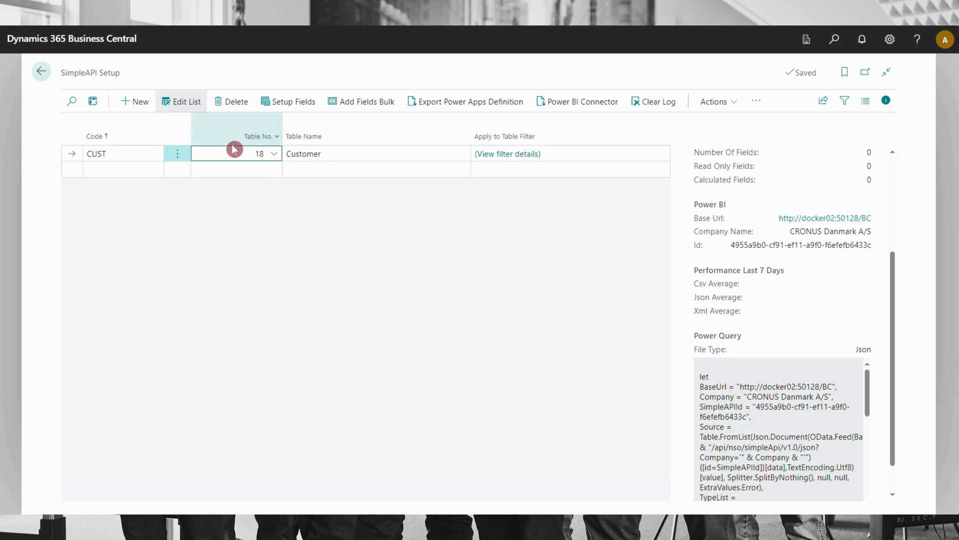
Open the field setup of the CUST entry and add field 2, Name, from the fields lookup
click(304, 106)
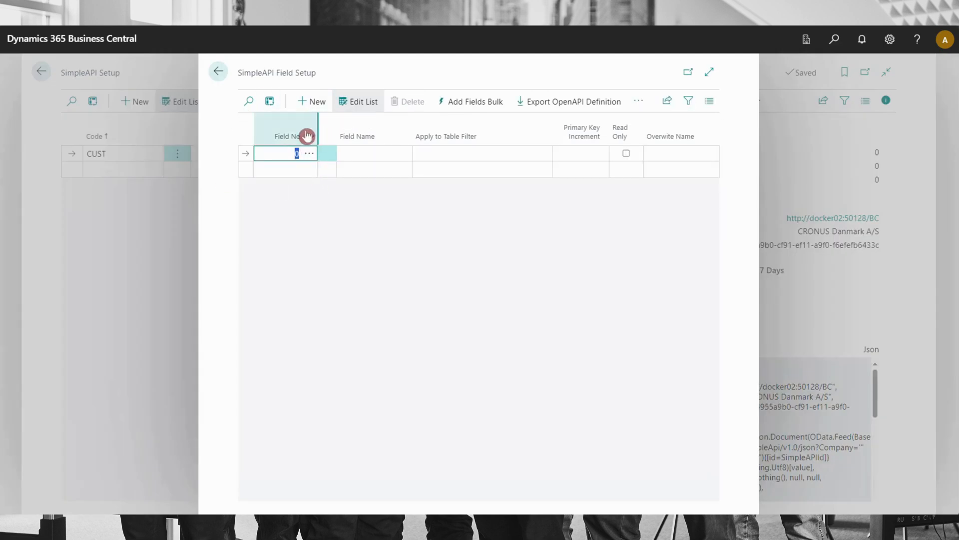
click(310, 158)
scroll(443, 219, down, 10)
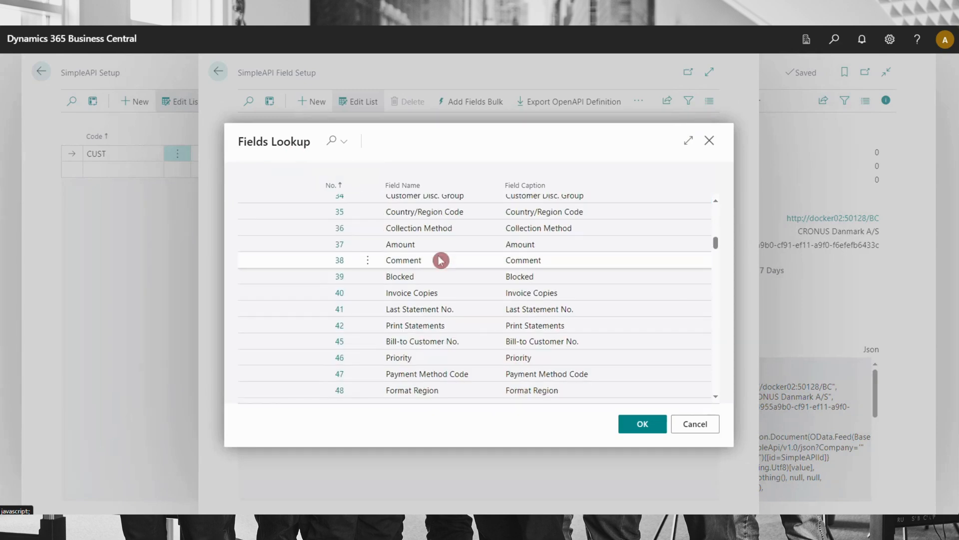
scroll(440, 259, up, 10)
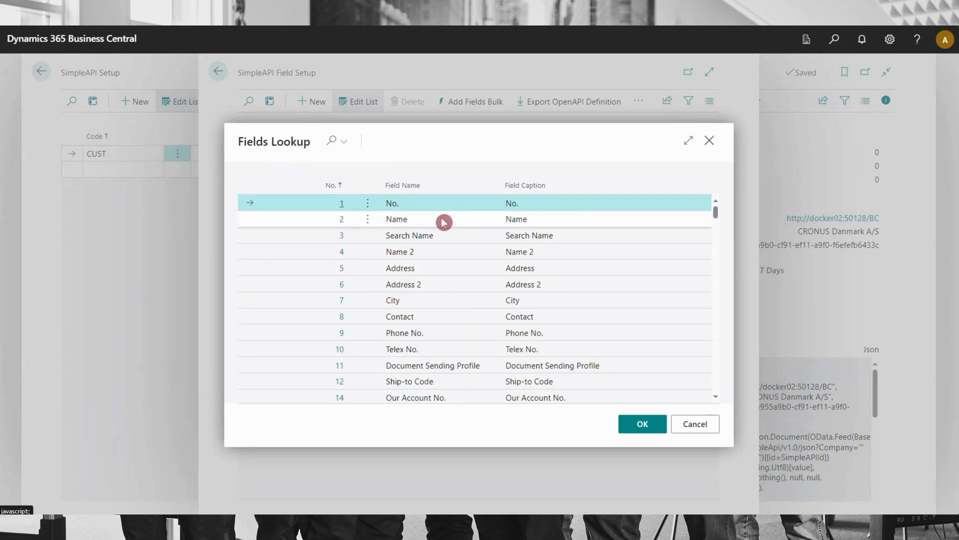
click(443, 222)
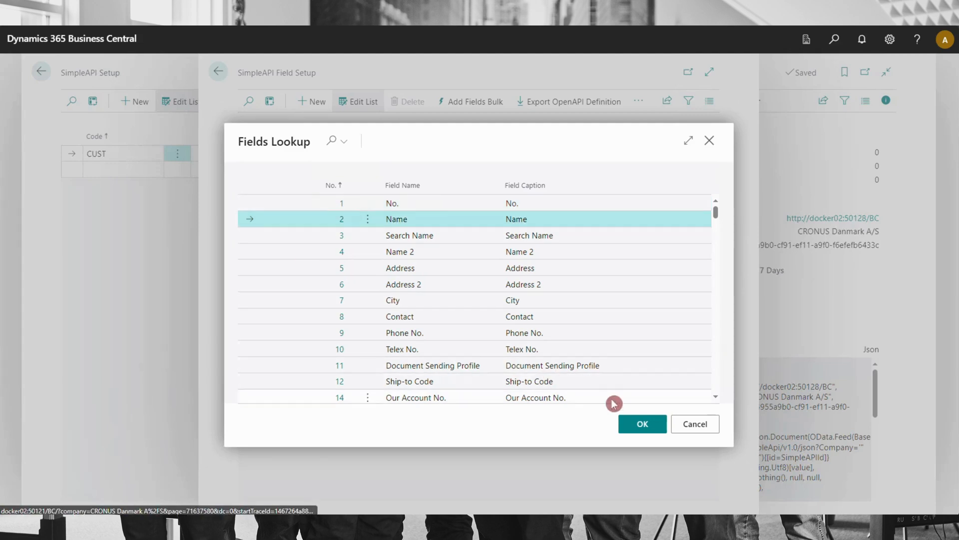
click(651, 432)
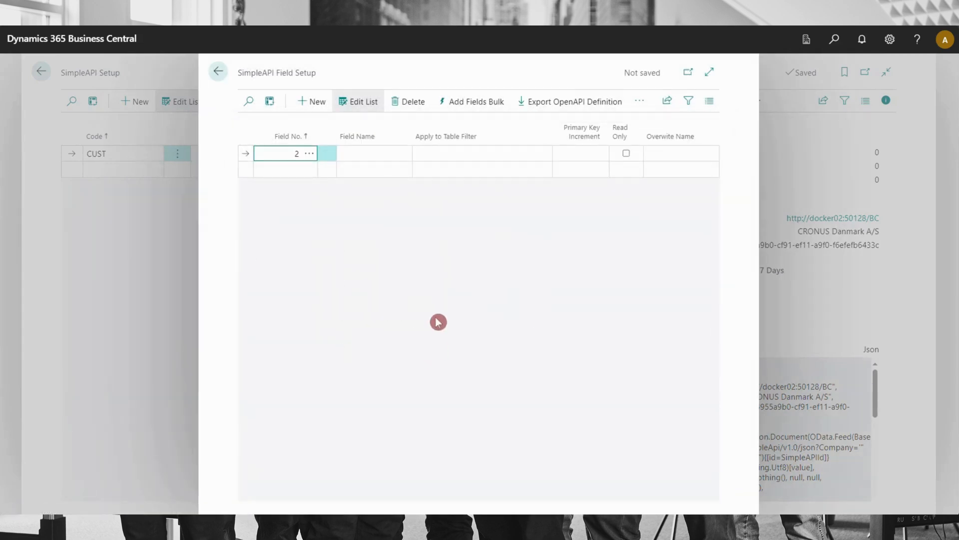
click(391, 152)
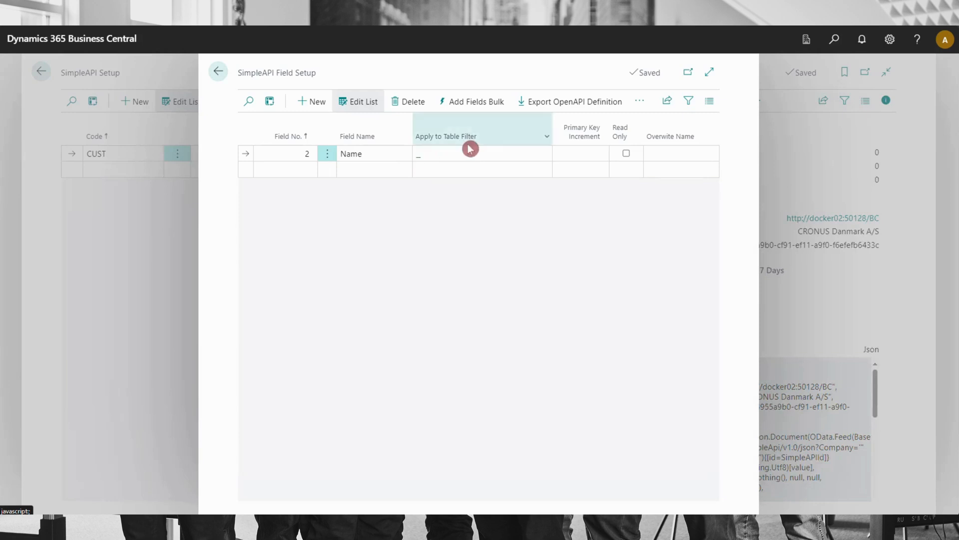
Examine the Customer table filters available for the Name field, including No. and Customer Posting Group, and close them without entering a filter
click(422, 162)
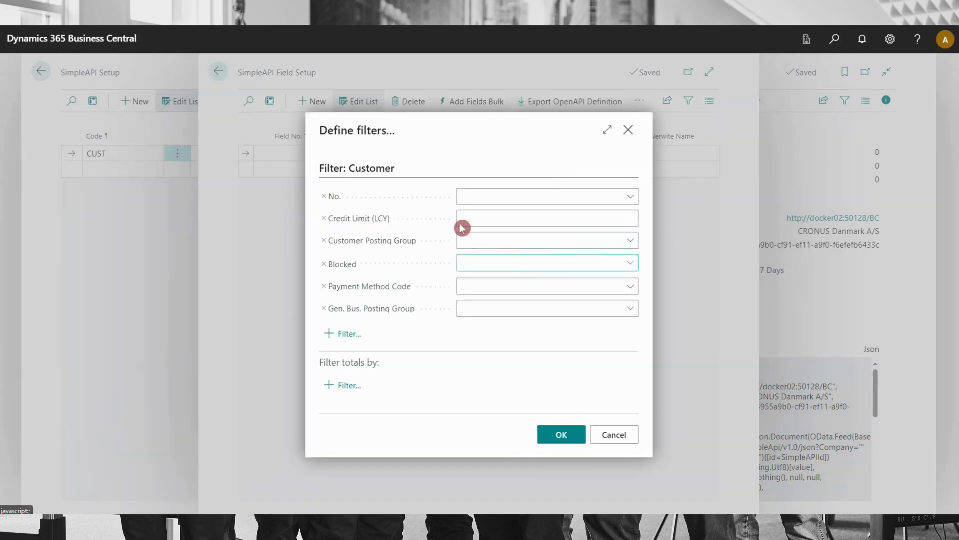
click(630, 201)
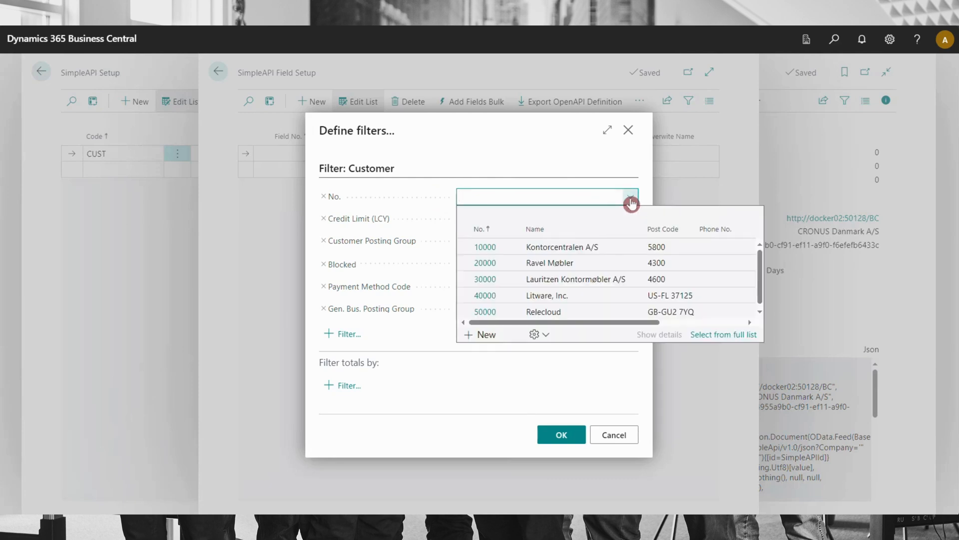
click(535, 194)
click(630, 241)
click(459, 241)
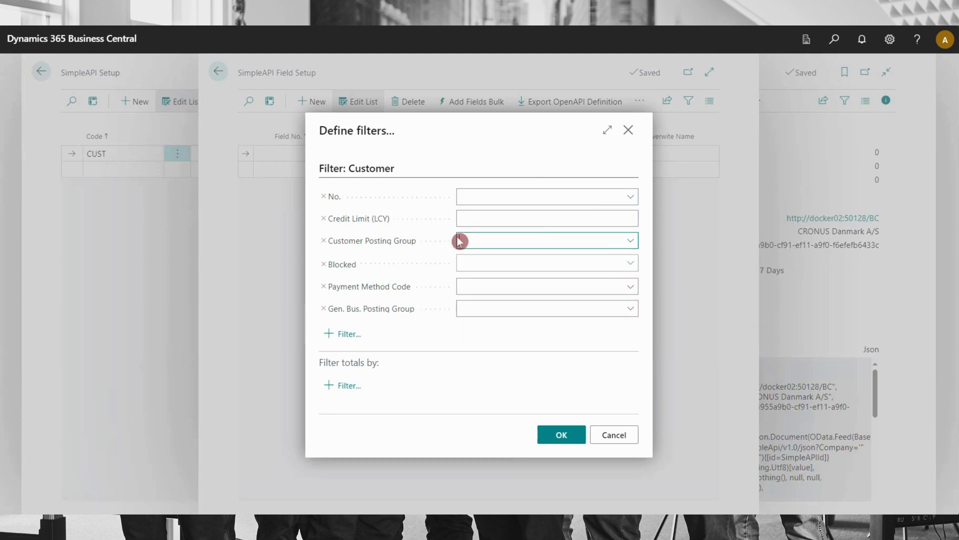
click(569, 435)
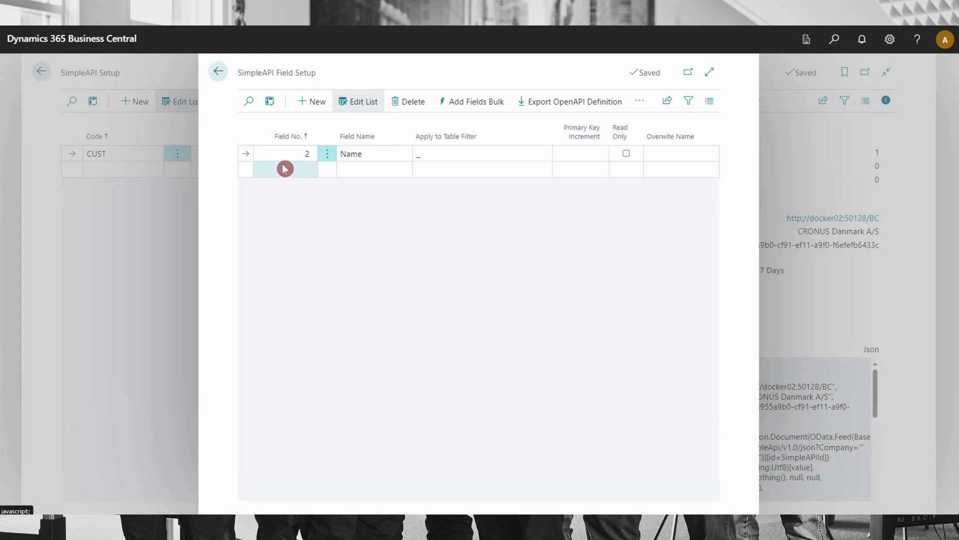
Bulk-add the fields numbered 1..20 to the CUST setup and return to the SimpleAPI Setup list
click(478, 101)
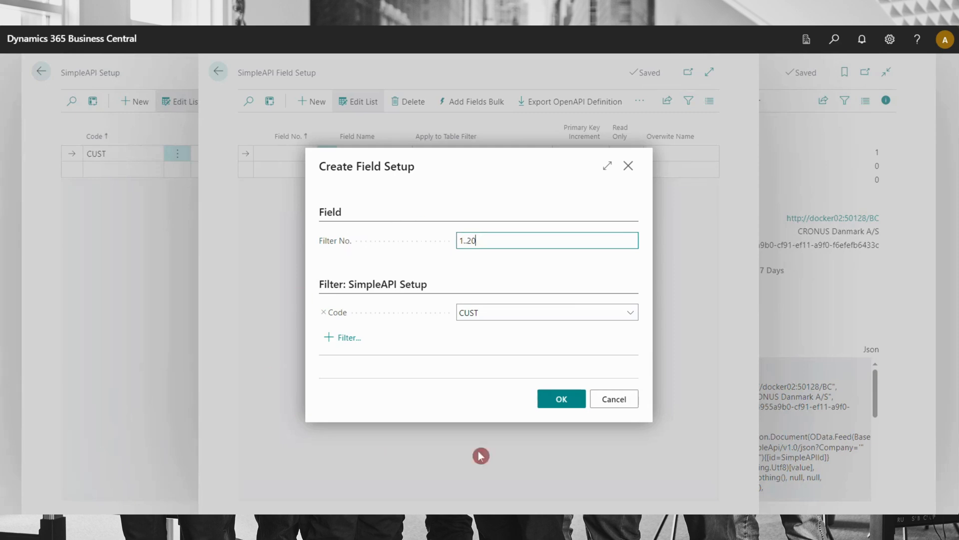
click(576, 405)
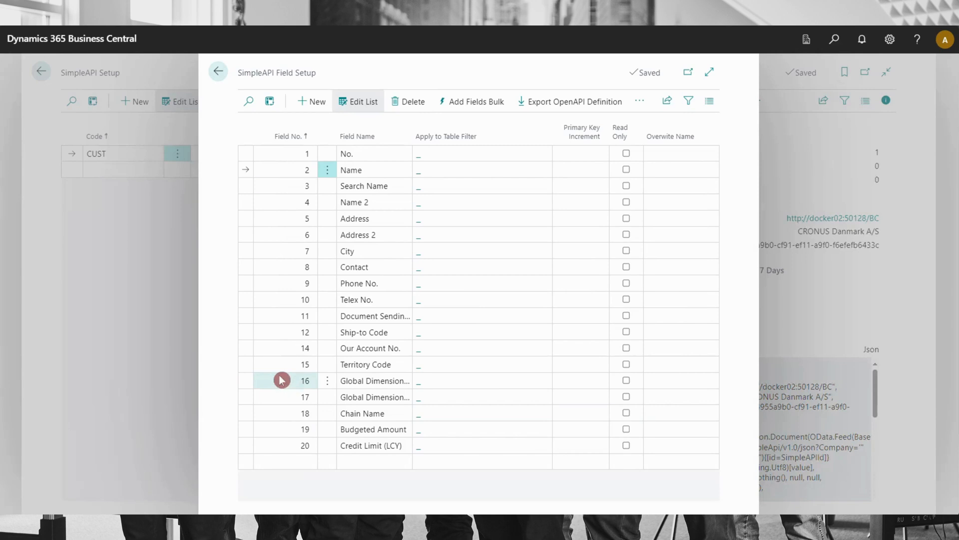
click(222, 77)
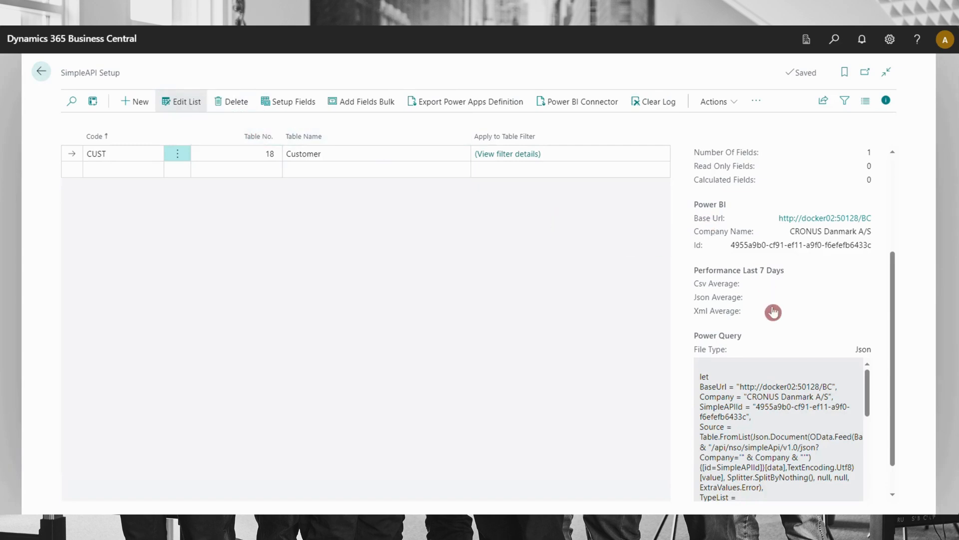
Try the Json, Xml and Csv variants of the Power Query for the CUST entry
scroll(773, 312, up, 3)
scroll(747, 222, down, 1)
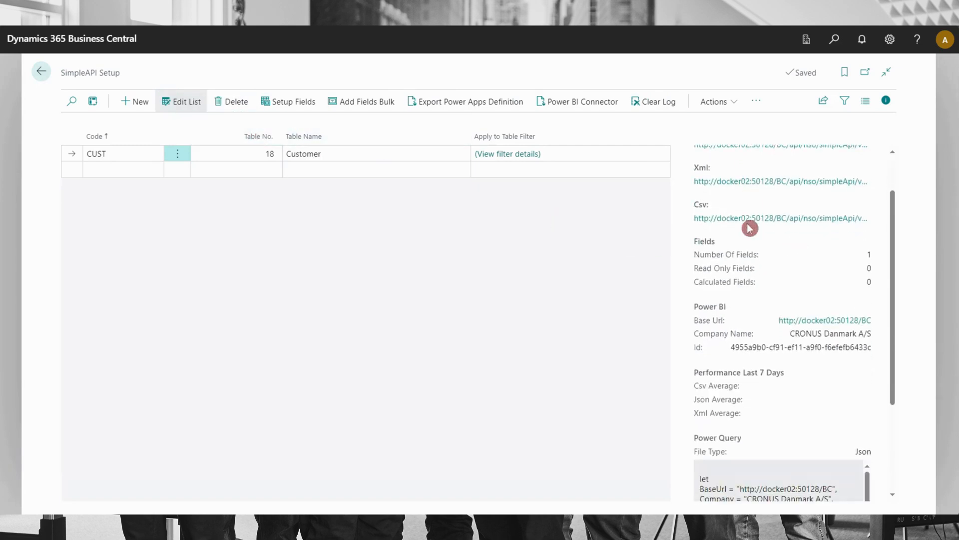
scroll(749, 228, down, 3)
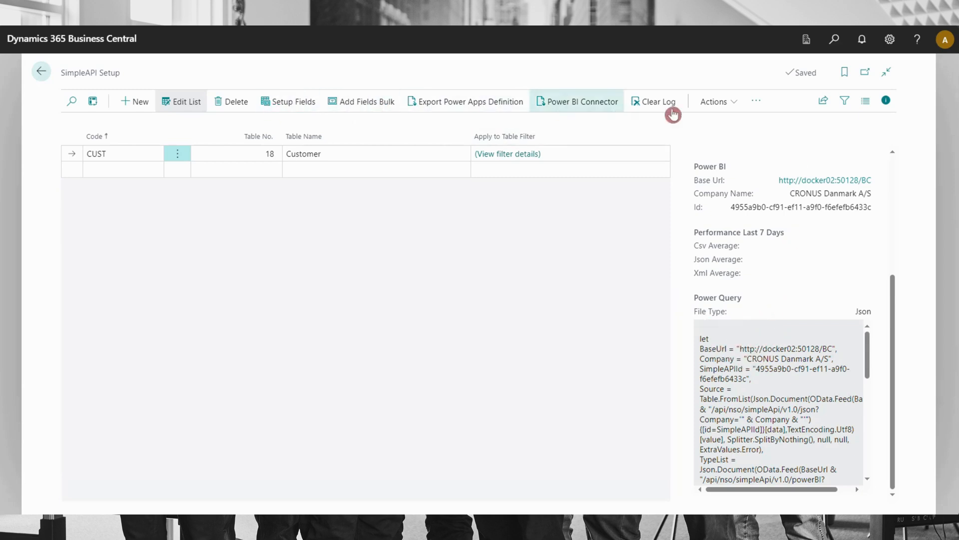
click(735, 111)
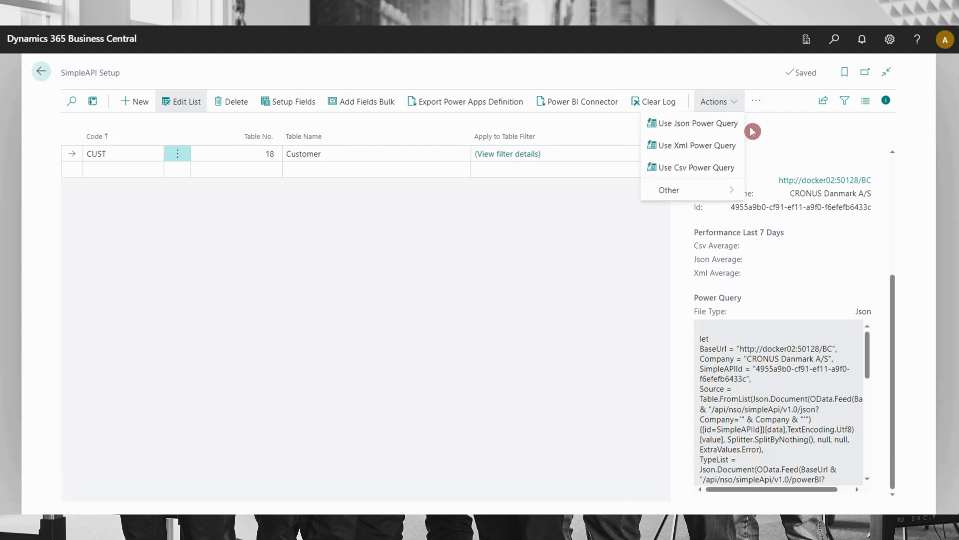
click(689, 133)
click(727, 105)
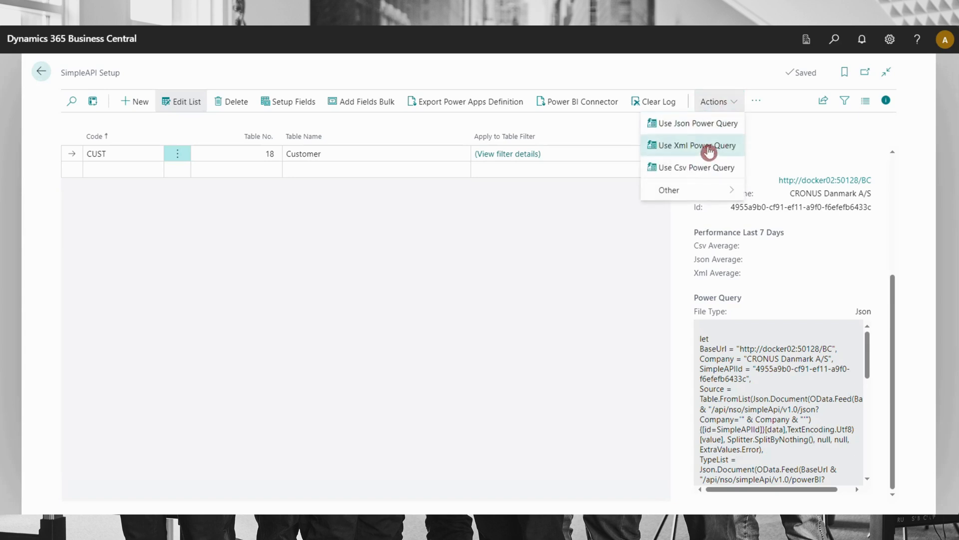
click(709, 146)
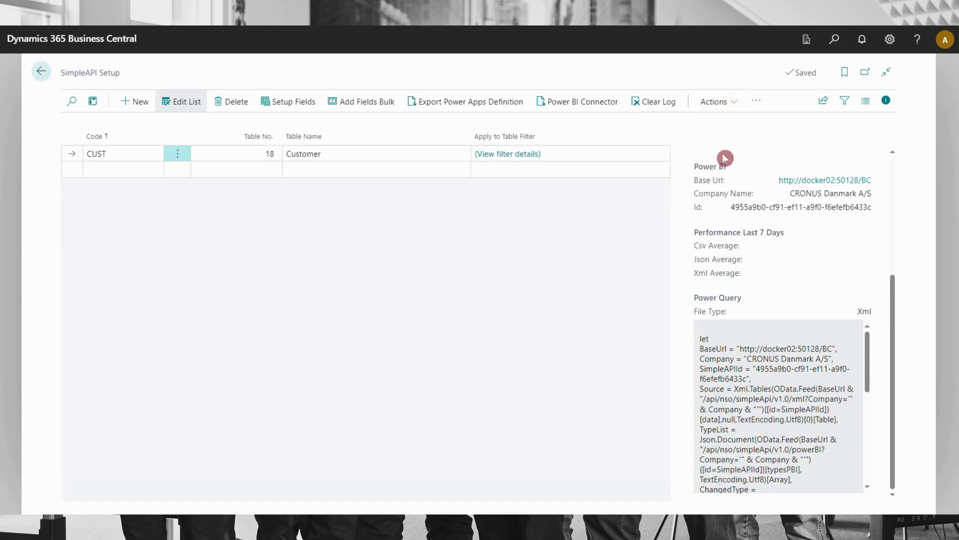
click(727, 106)
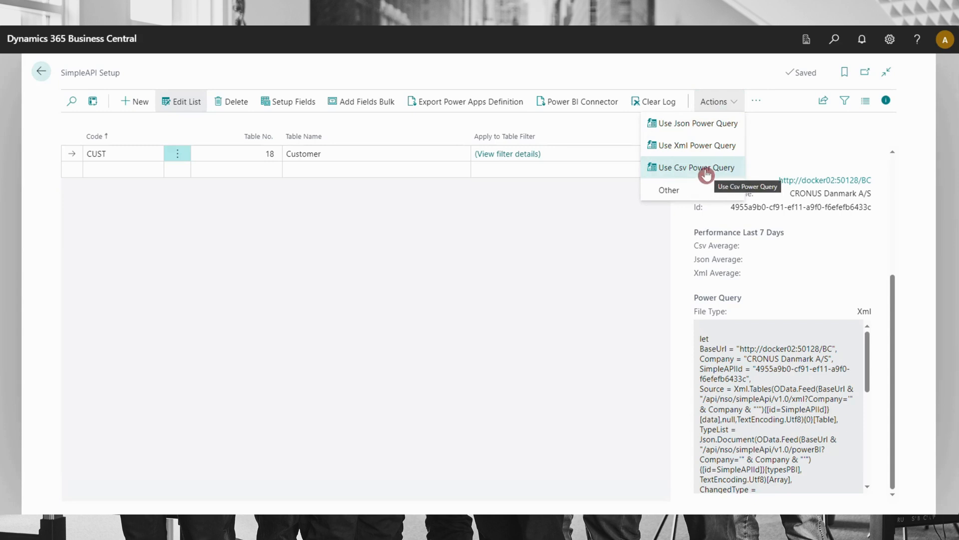
click(706, 170)
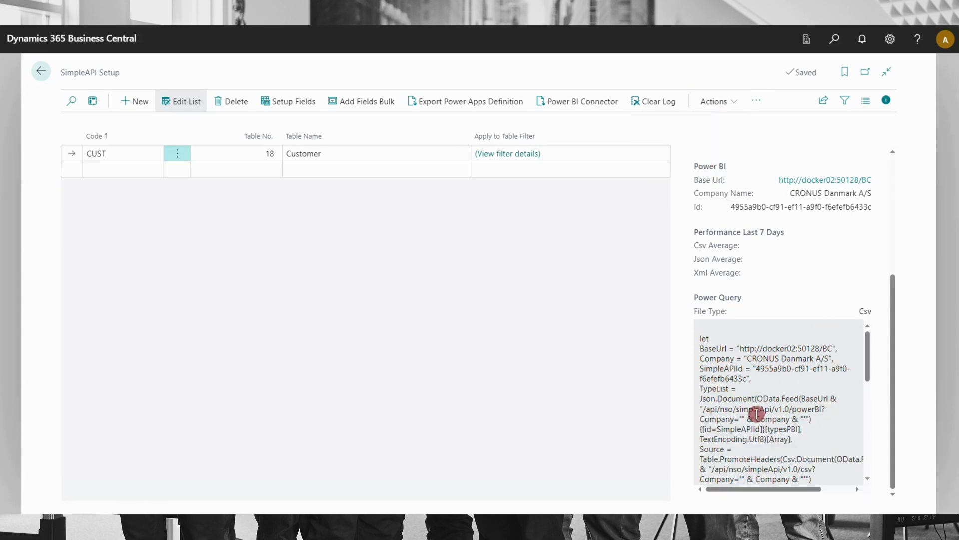
Set the CUST entry's Power Query to Json and review the generated script
click(728, 106)
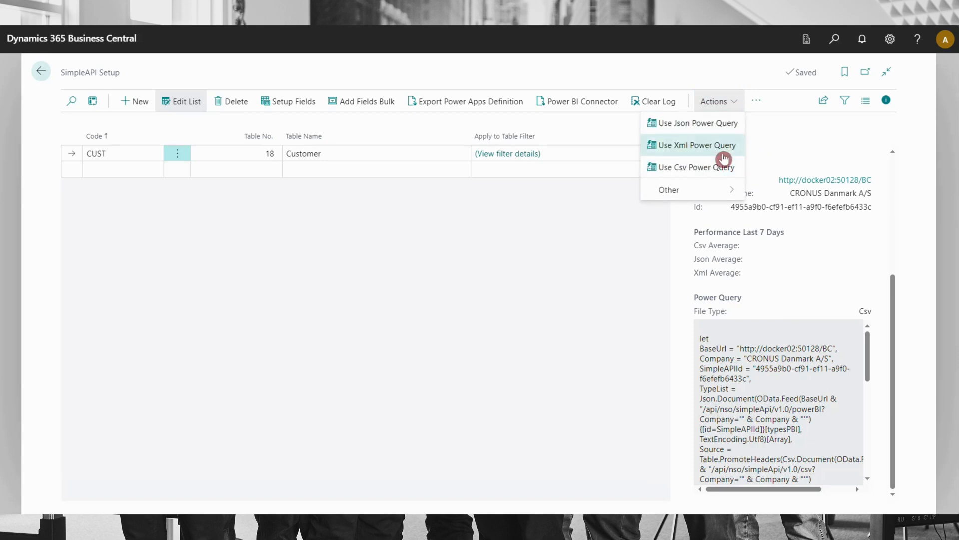
click(721, 125)
scroll(774, 330, down, 2)
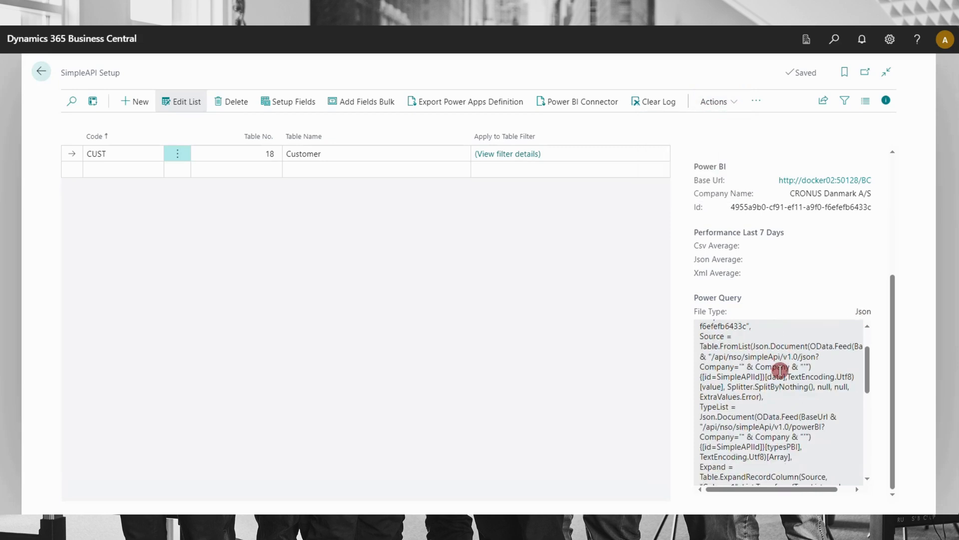
scroll(780, 370, down, 5)
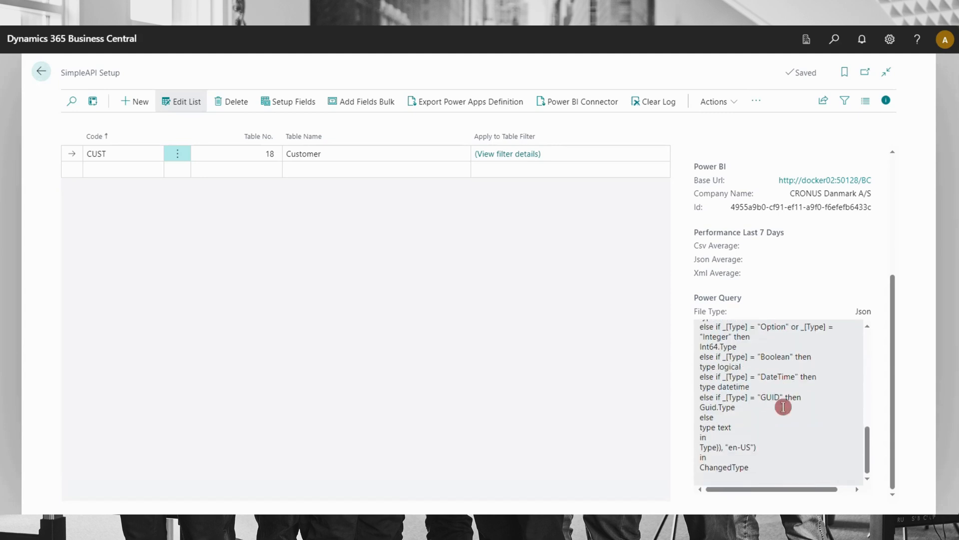
scroll(773, 466, up, 10)
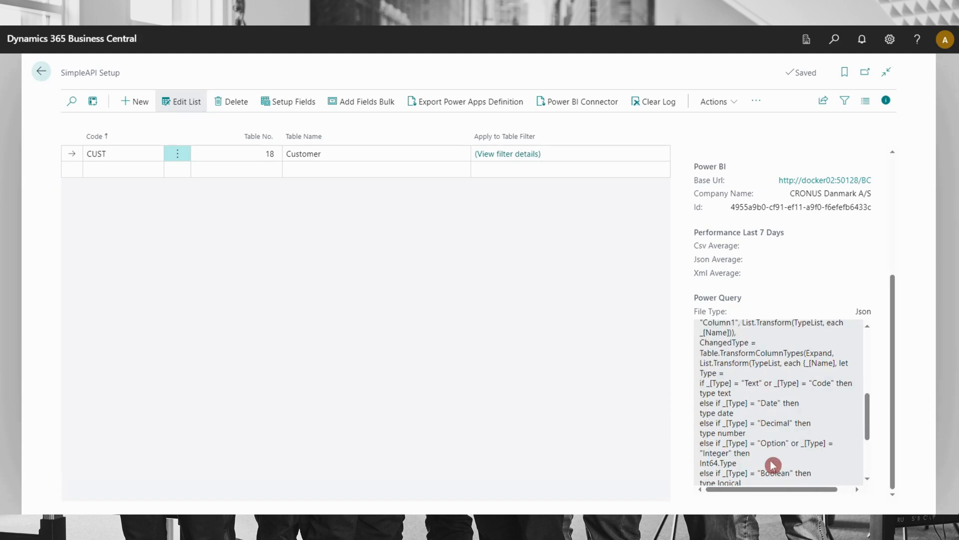
scroll(772, 464, up, 1)
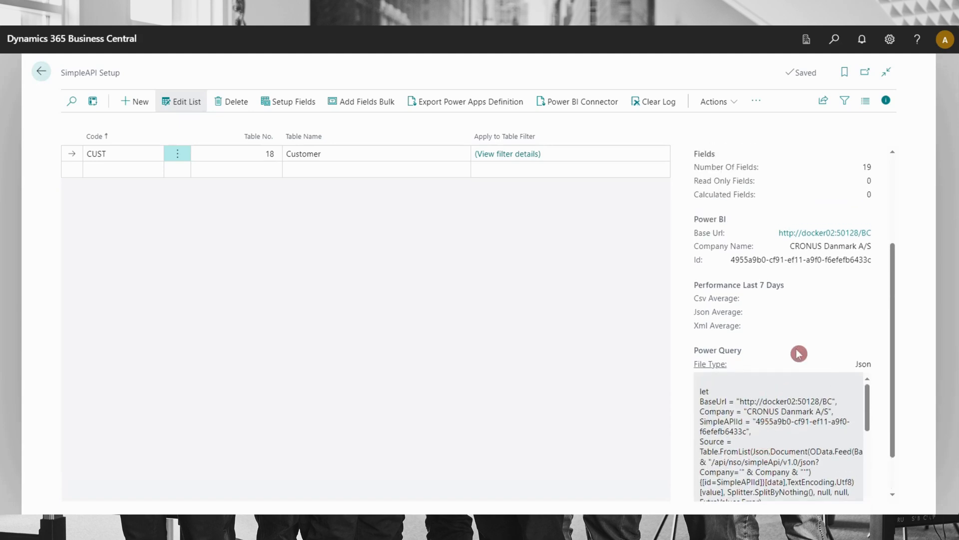
scroll(869, 310, down, 2)
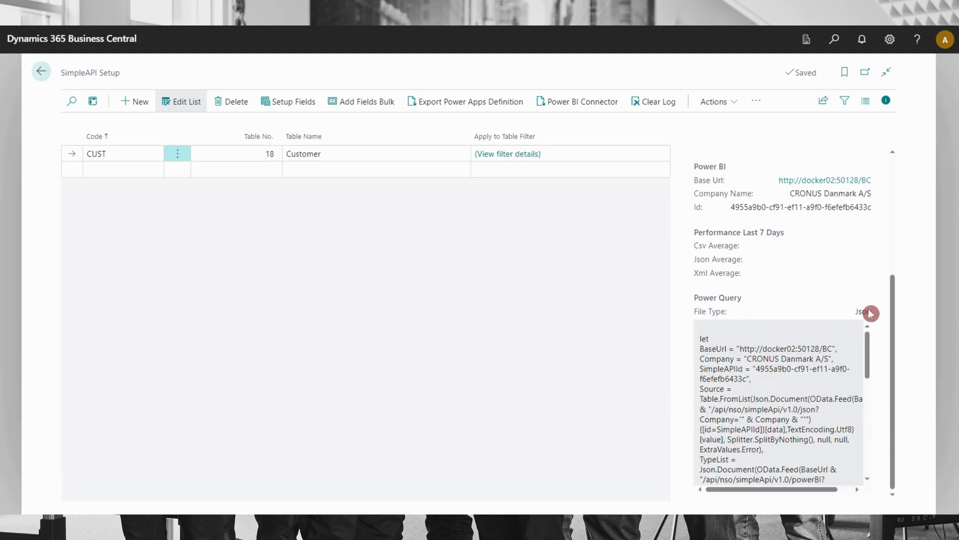
click(709, 102)
click(776, 356)
Use the Json Power Query for the CUST entry and copy its complete script
scroll(769, 434, down, 4)
scroll(760, 443, down, 1)
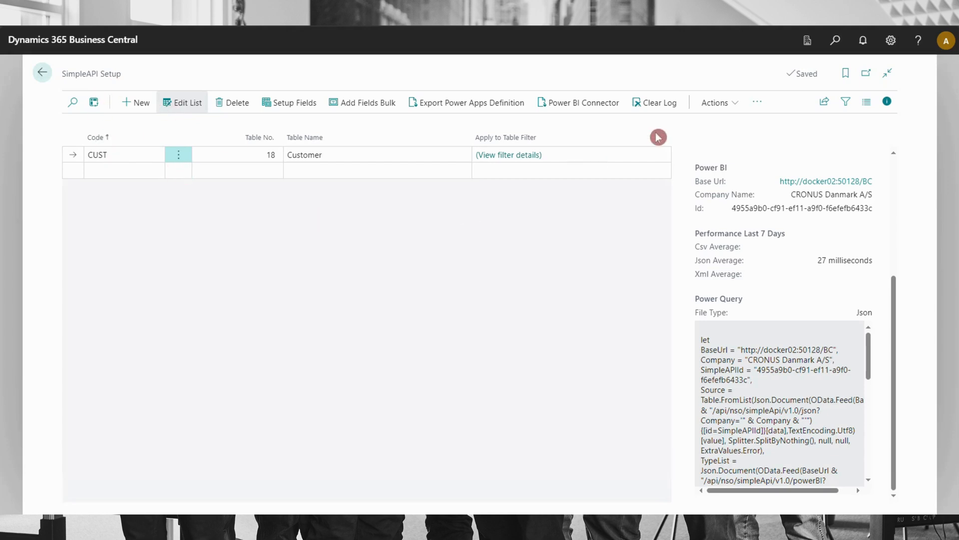
click(727, 109)
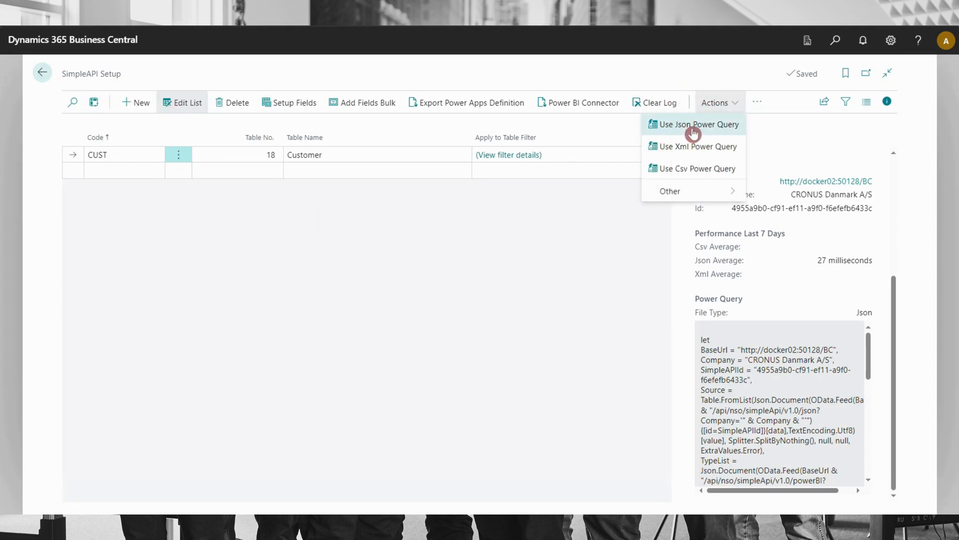
click(708, 133)
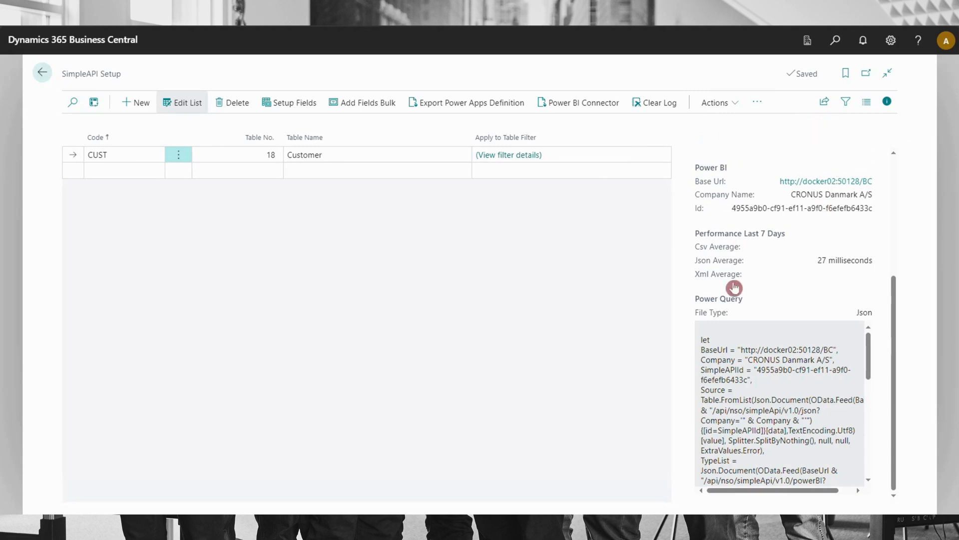
scroll(773, 382, down, 1)
scroll(771, 377, up, 1)
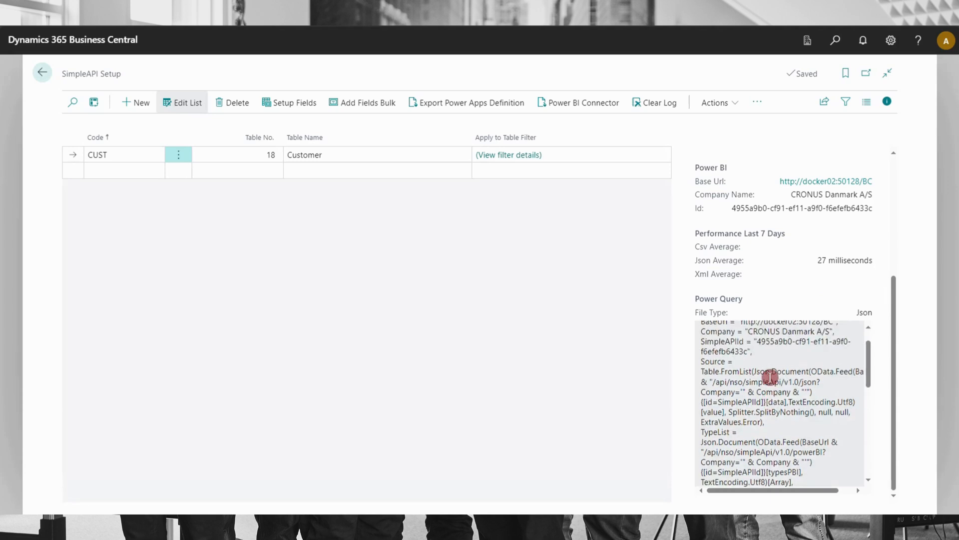
click(764, 378)
right_click(717, 390)
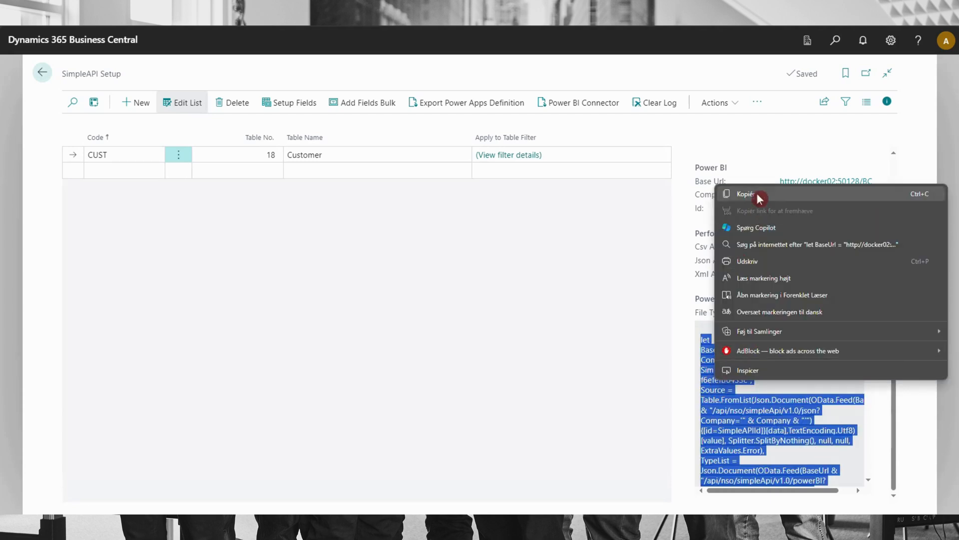
click(756, 192)
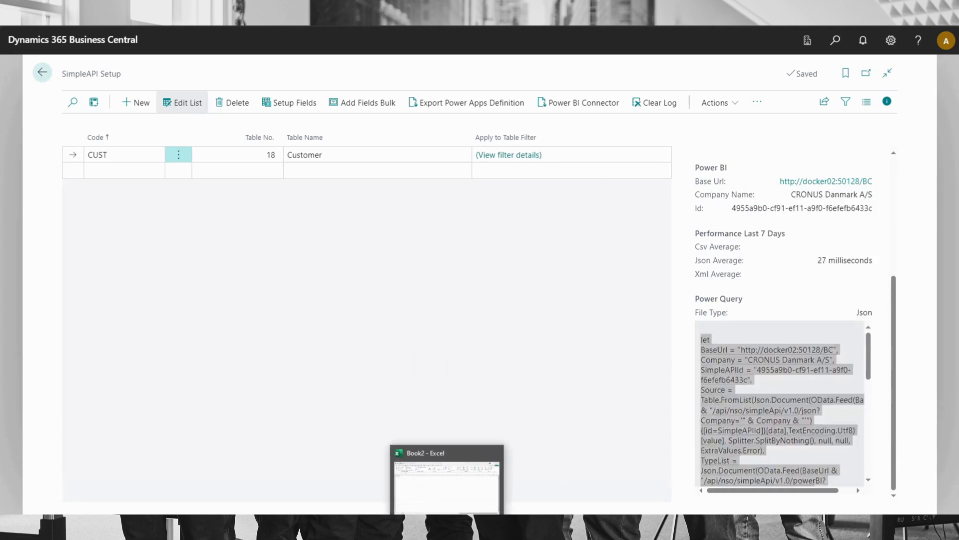
Switch to the Book2 workbook in Excel and create a blank query from other sources
click(440, 460)
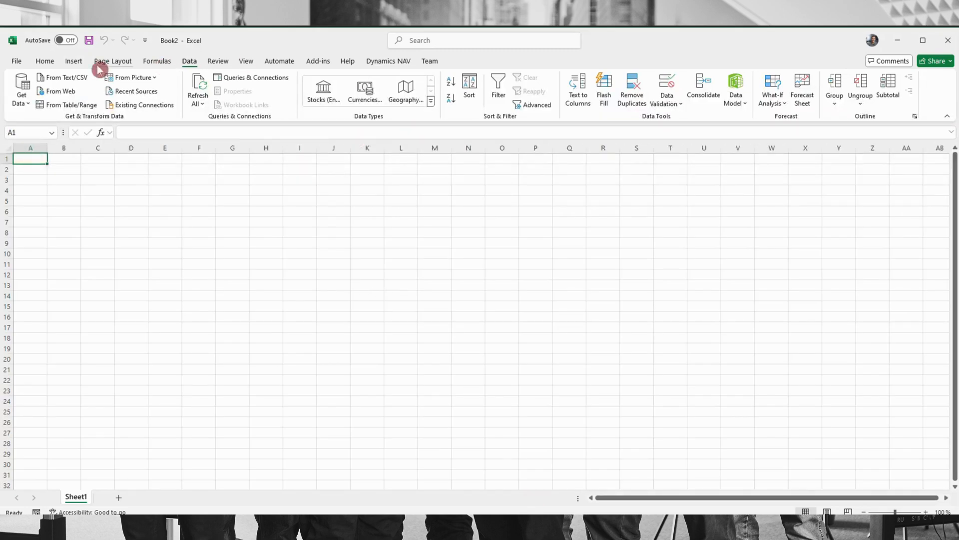
click(187, 64)
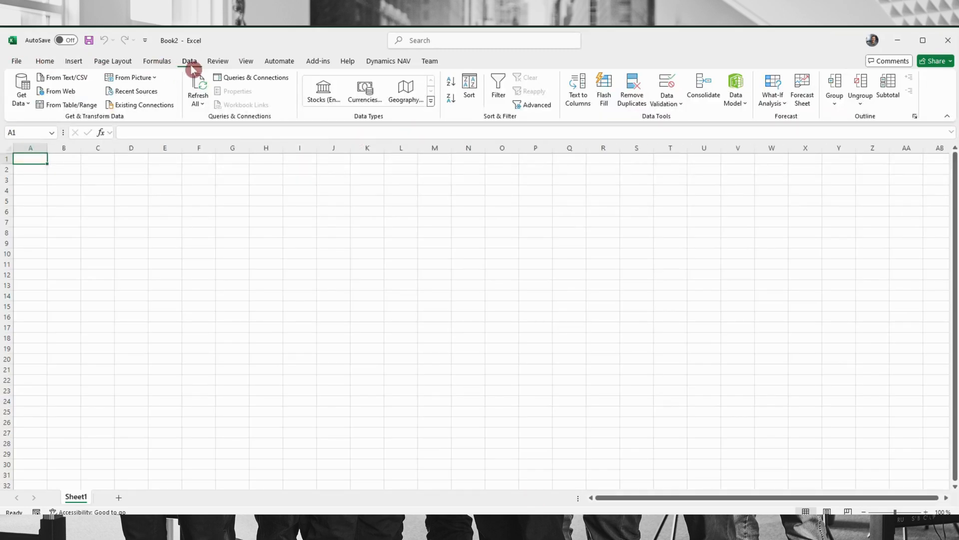
click(25, 102)
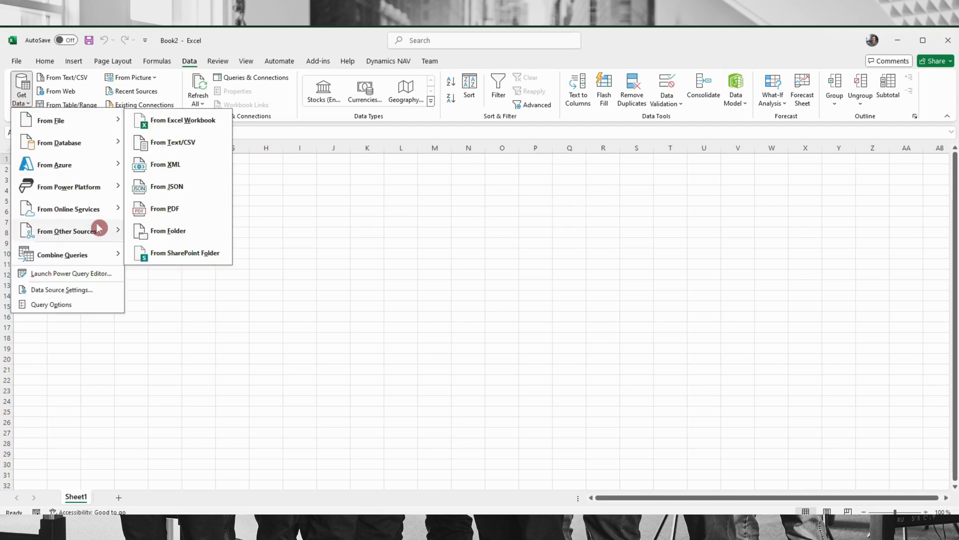
mouse_move(99, 231)
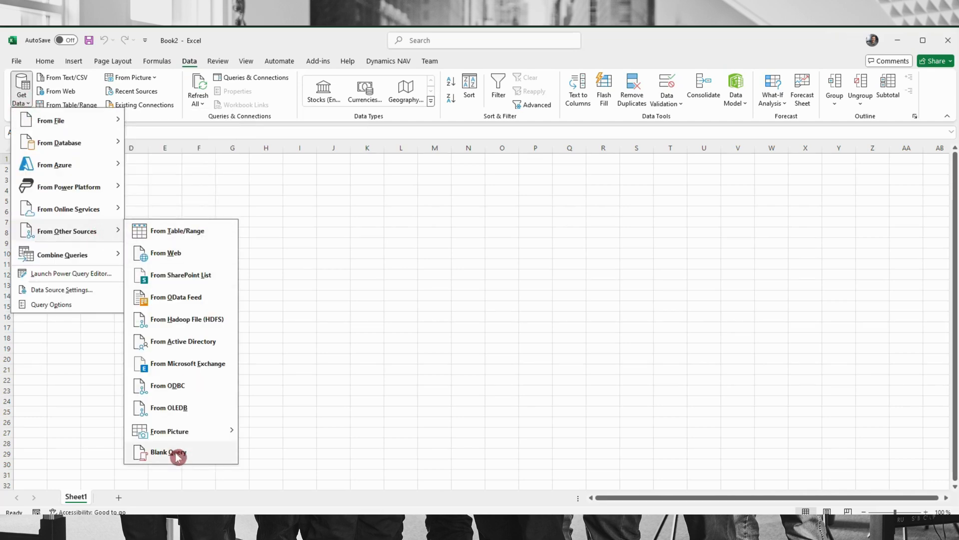
click(195, 456)
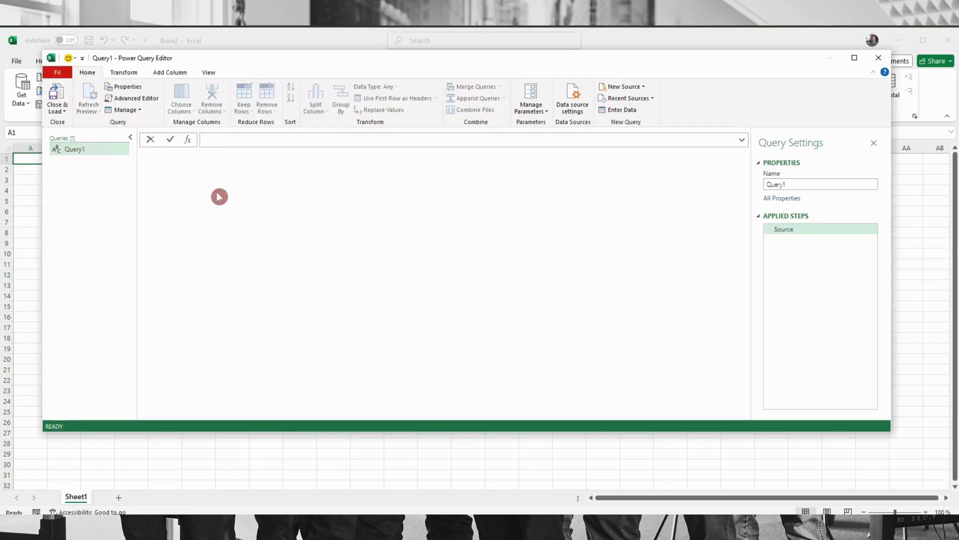
Replace all of Query1's code in the Advanced Editor with the copied Json script and accept it
click(153, 99)
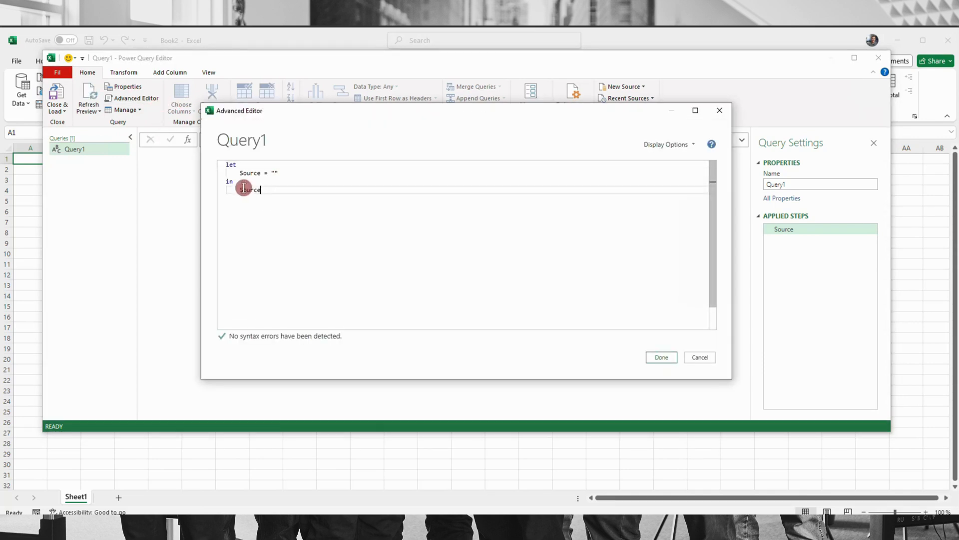
drag(260, 190, 220, 164)
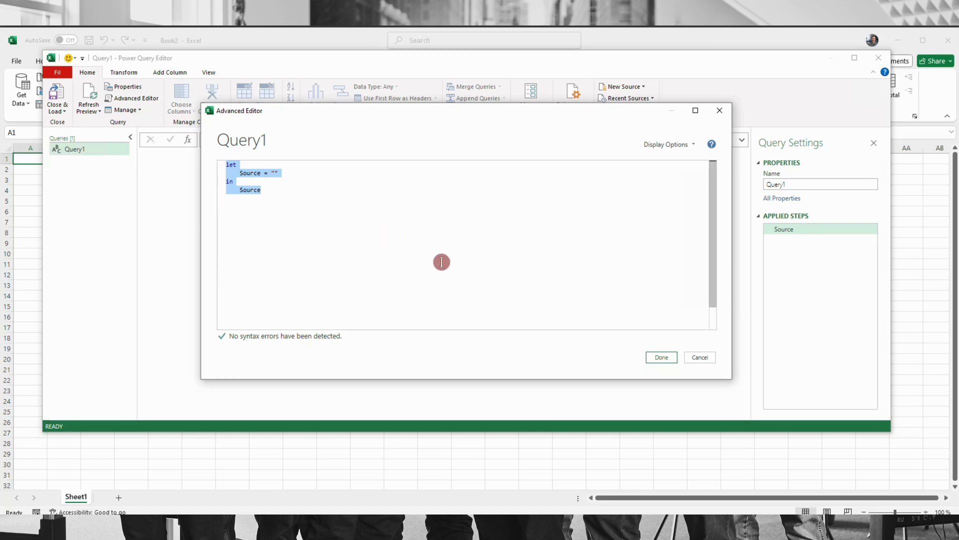
key(ctrl+v)
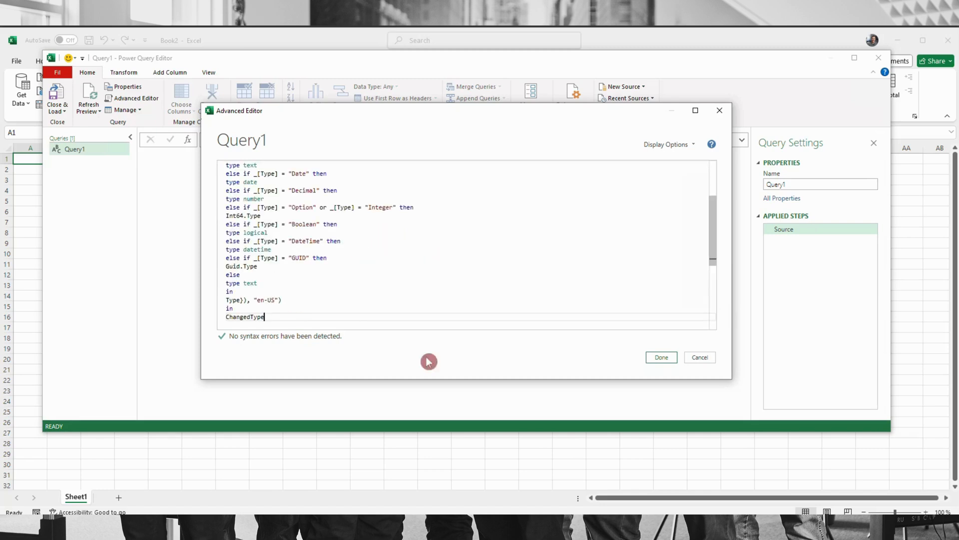
click(660, 357)
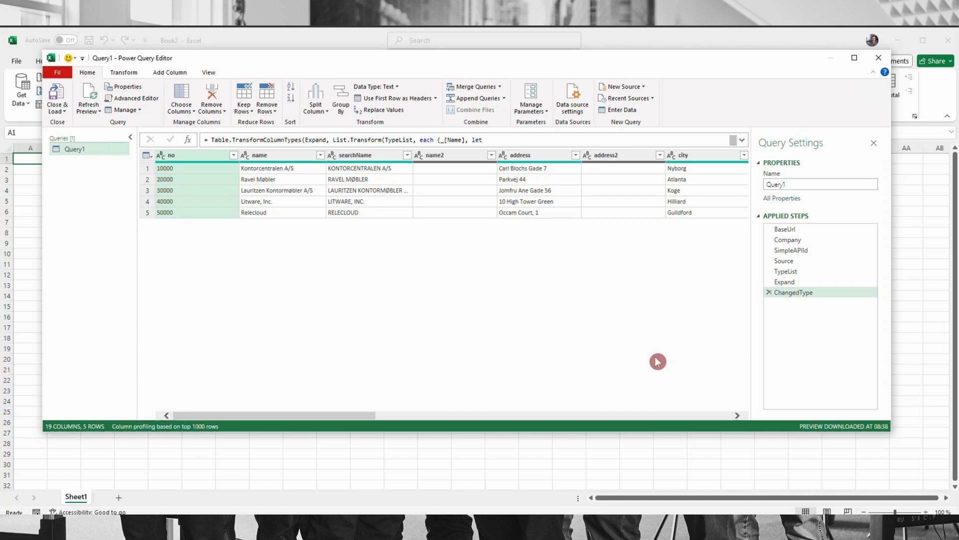
Load Query1's customer data into the workbook and refresh all of its data sources
click(57, 92)
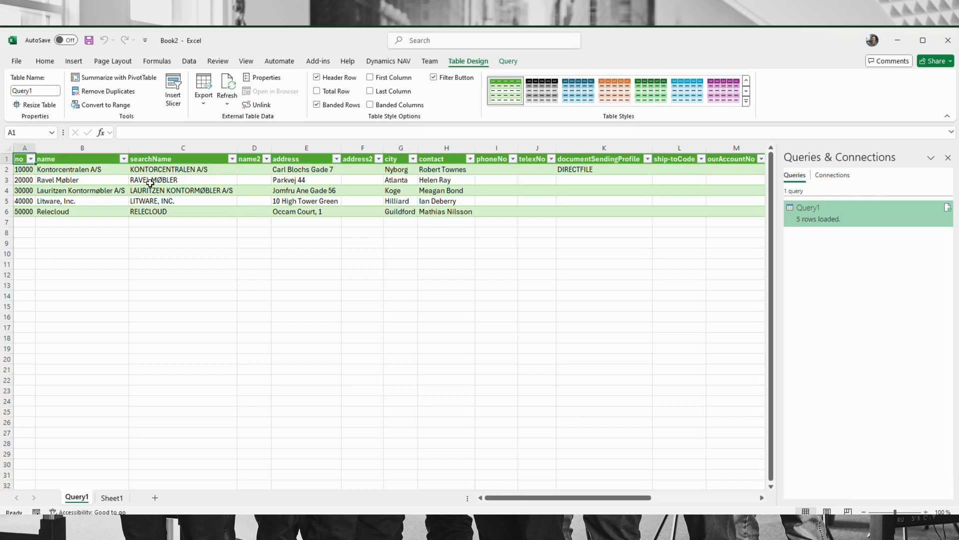
click(190, 61)
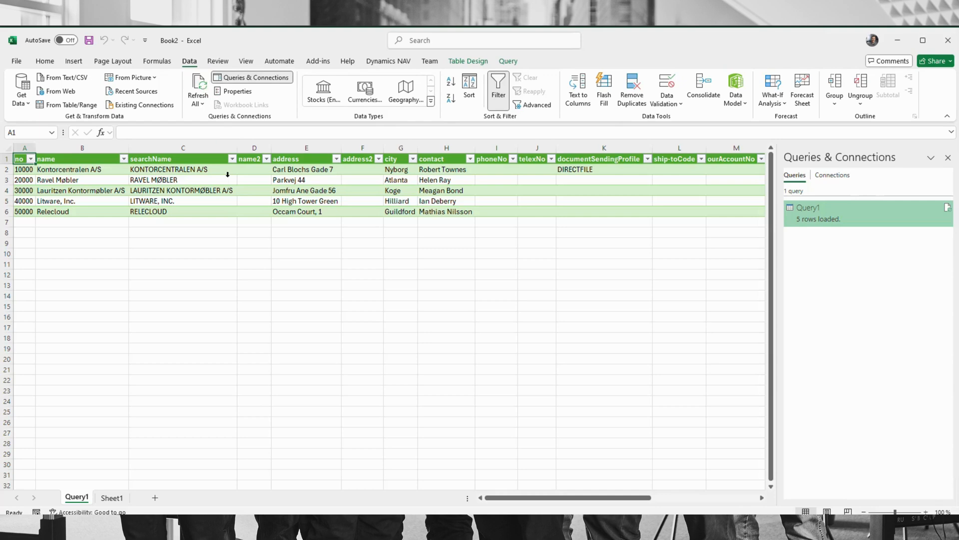
click(206, 91)
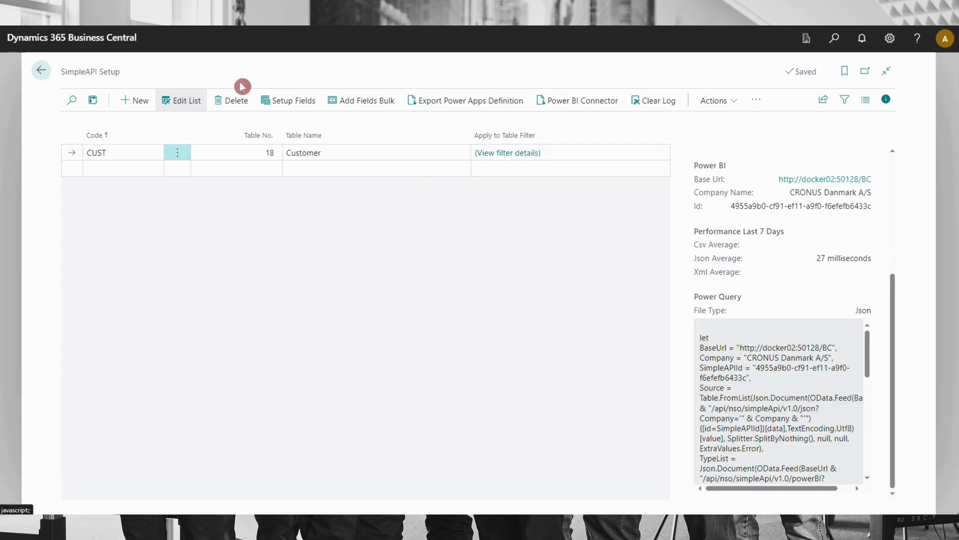
Back in Business Central, set the CUST entry's Power Query to Xml and copy its complete script
click(707, 104)
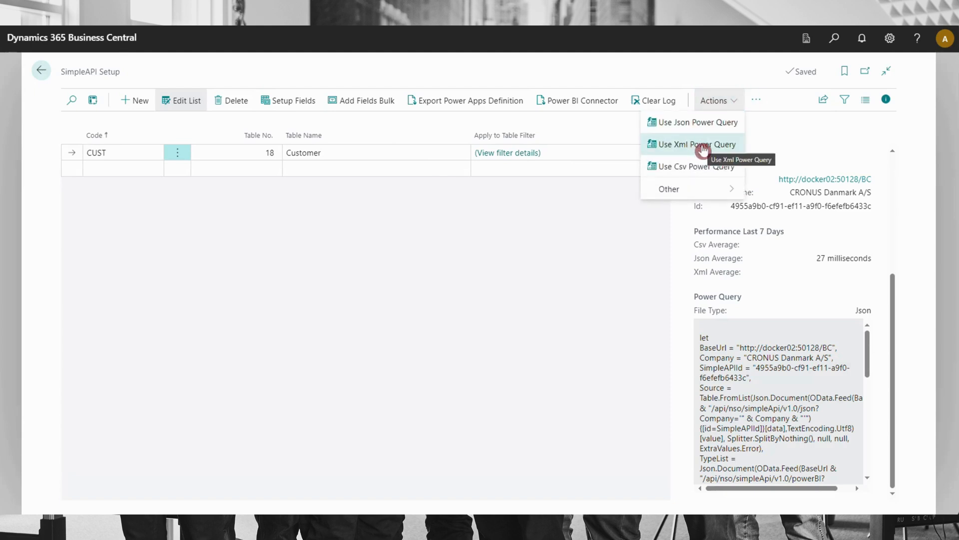
click(703, 145)
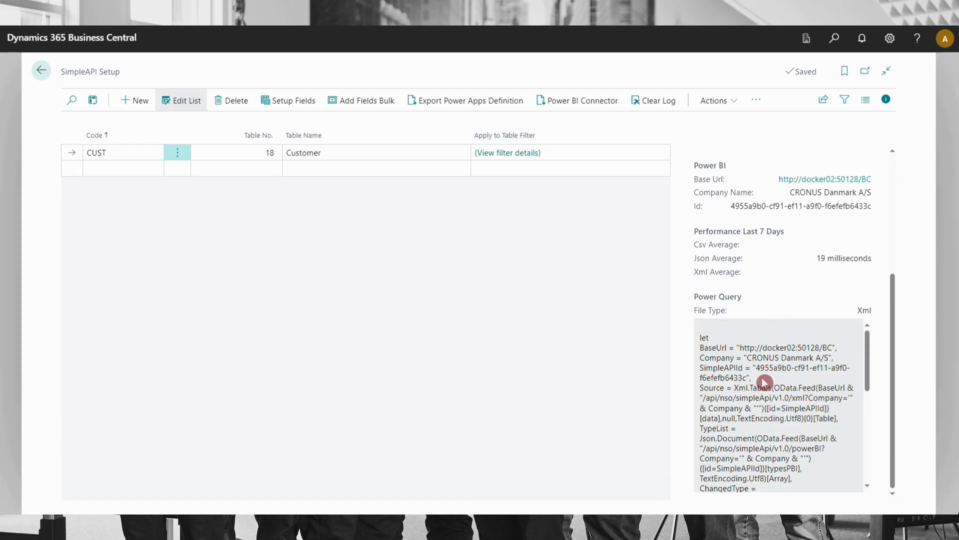
key(ctrl+a)
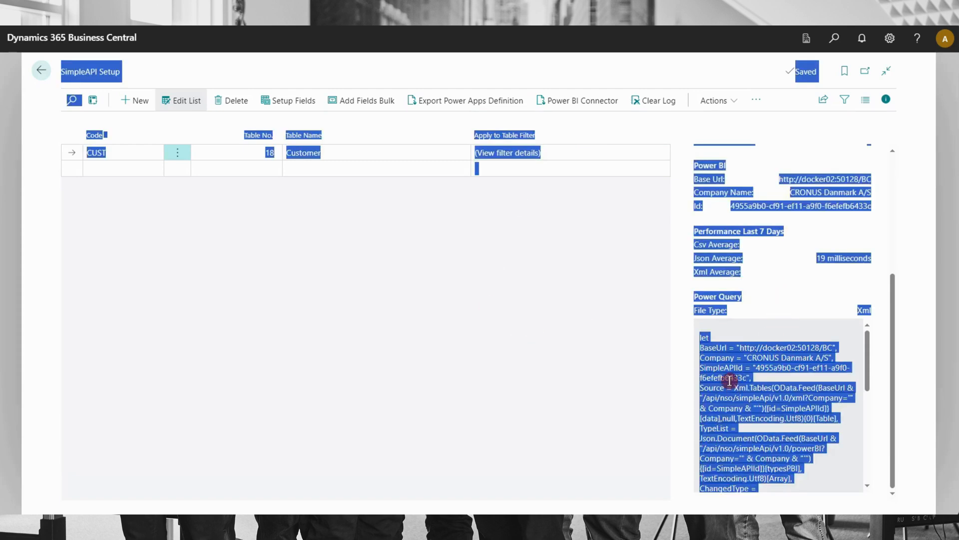
click(727, 379)
drag(700, 338, 758, 474)
scroll(762, 424, down, 5)
right_click(728, 402)
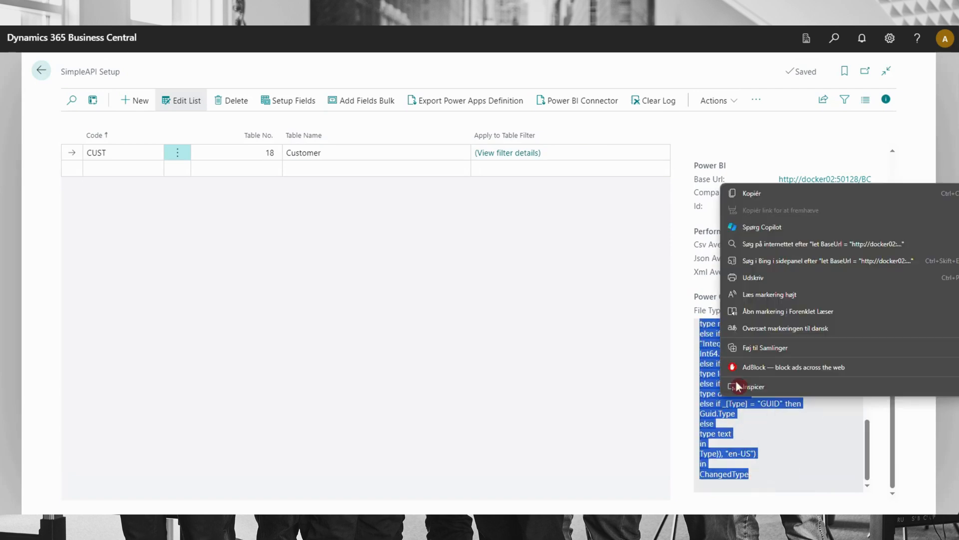
click(769, 195)
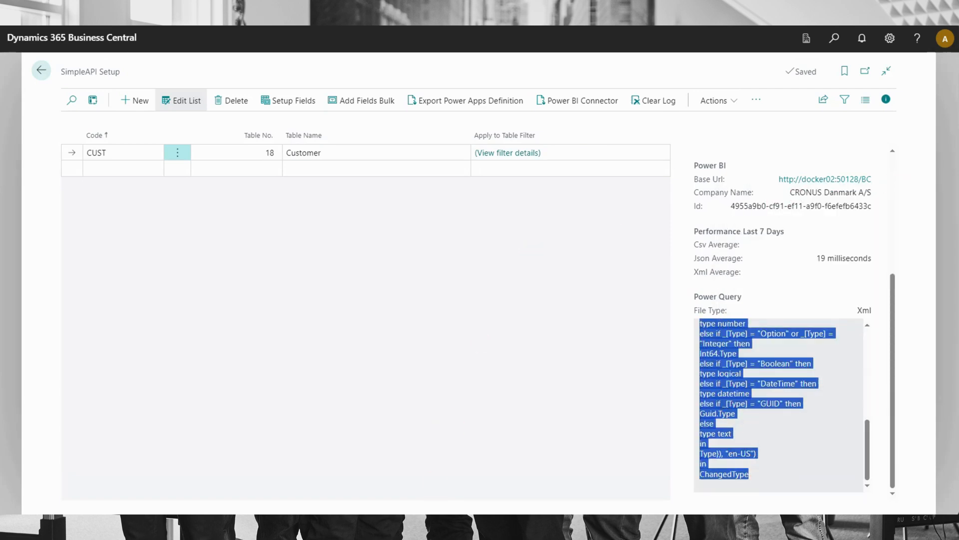
Switch to Power BI Desktop and create a blank query in the untitled report
click(424, 525)
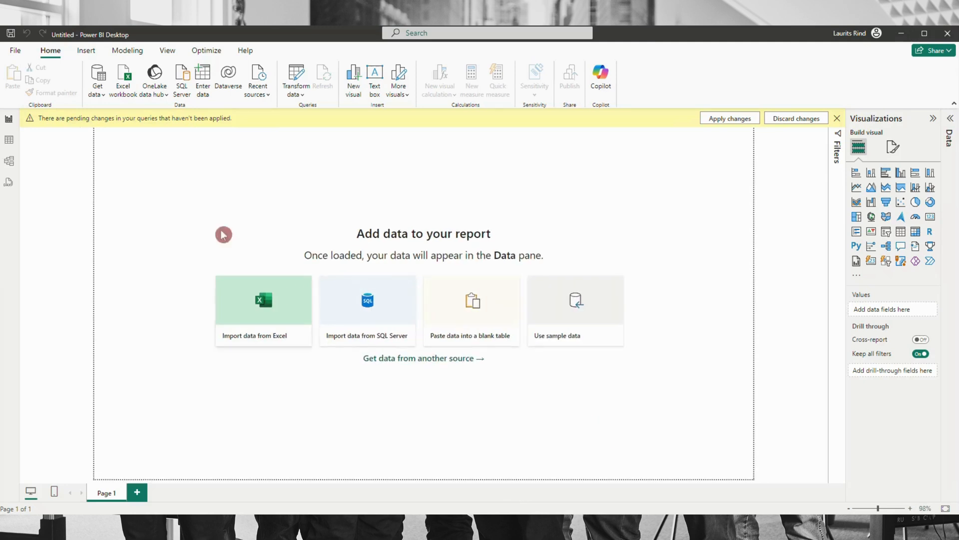
click(103, 101)
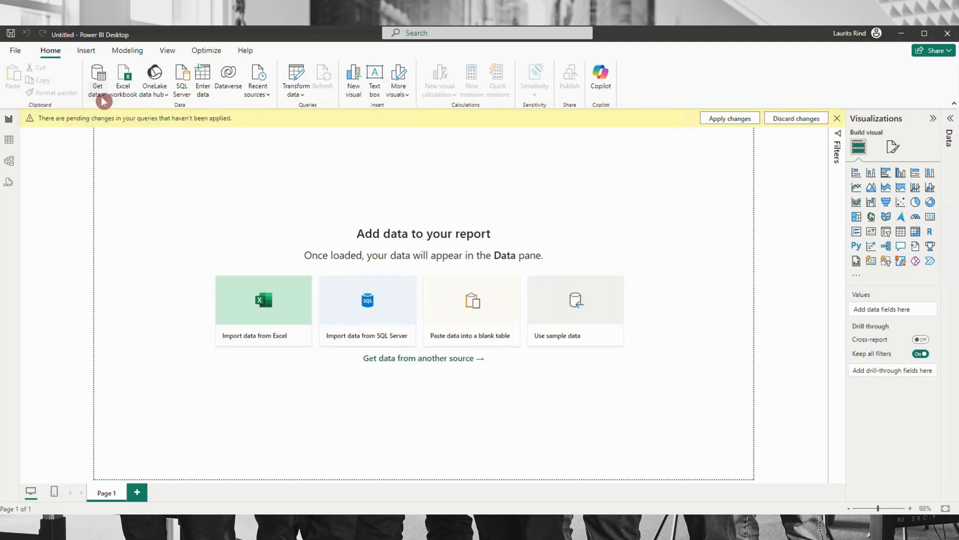
click(152, 283)
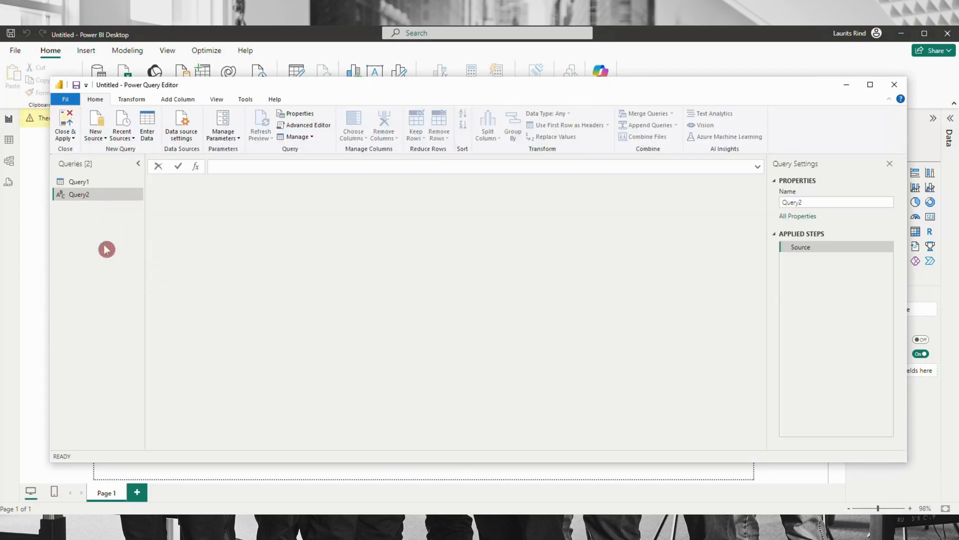
Replace all of Query2's code in the Advanced Editor with the copied Xml script, then close the Power Query Editor and apply the changes
click(329, 125)
drag(304, 253, 232, 188)
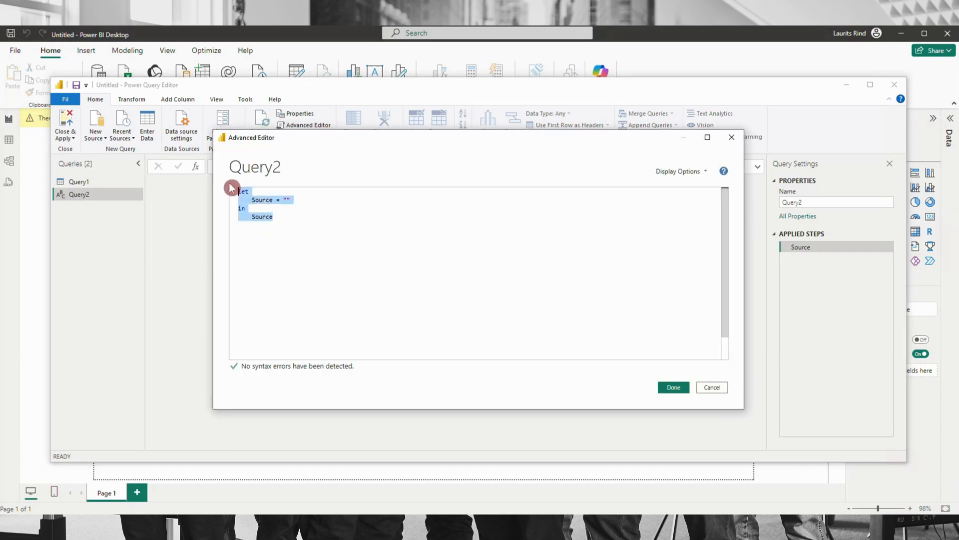
key(ctrl+v)
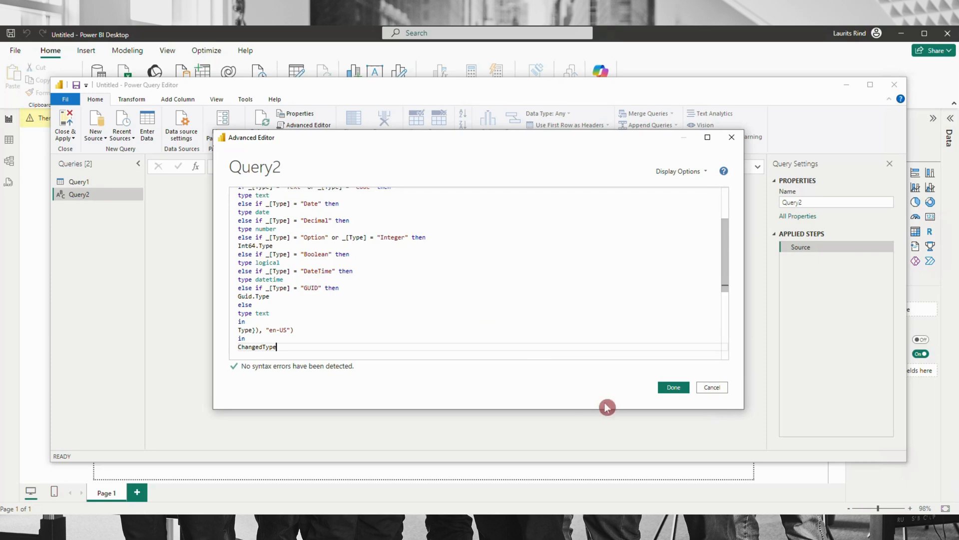
click(673, 390)
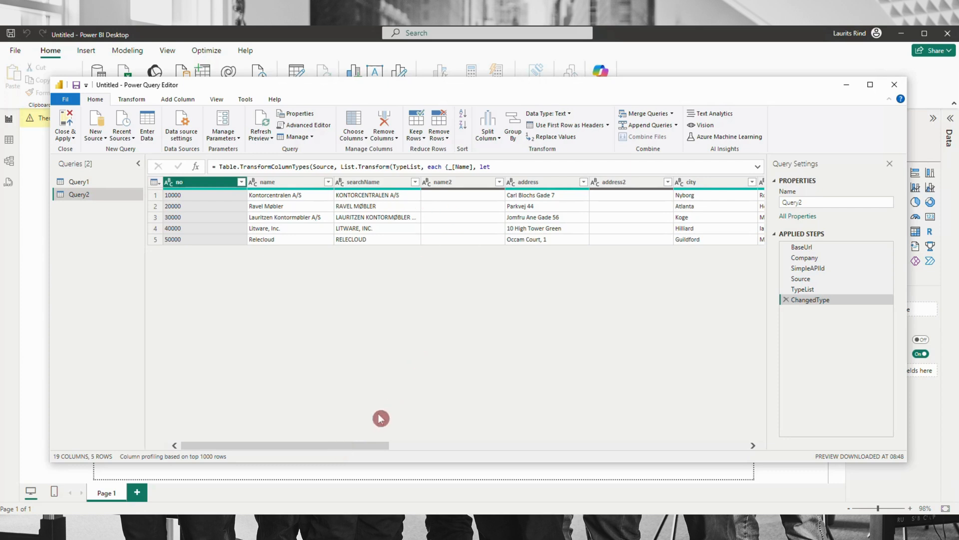
mouse_move(359, 448)
mouse_down()
mouse_move(638, 453)
mouse_move(345, 437)
mouse_up()
click(65, 122)
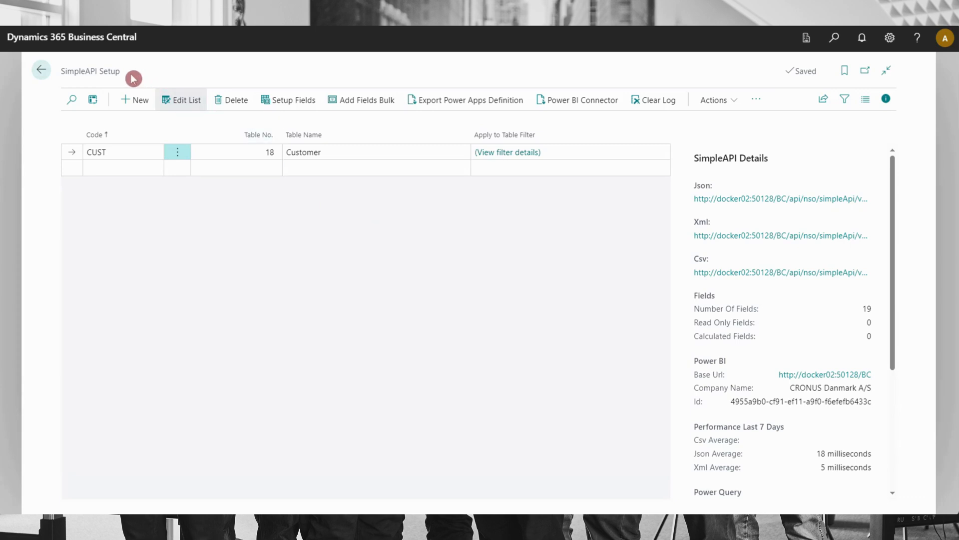
click(732, 100)
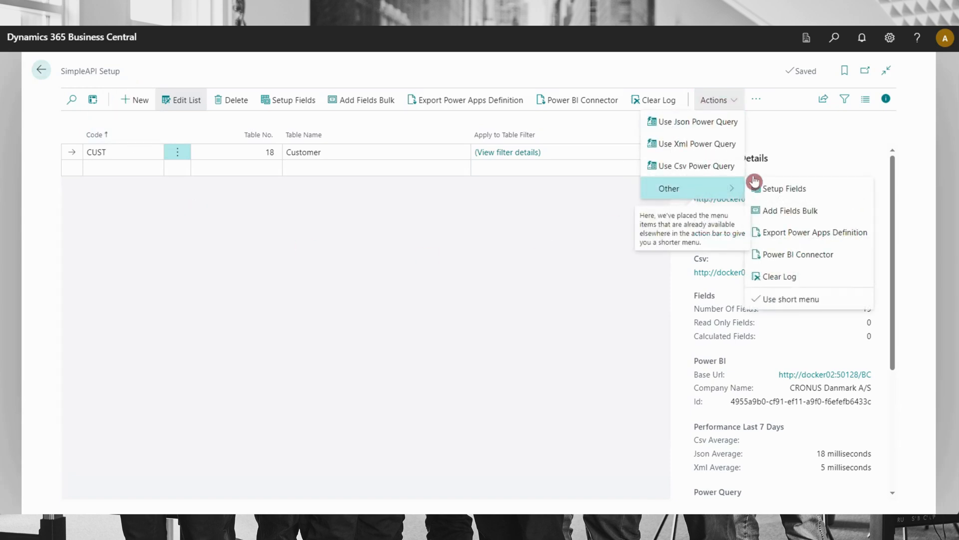
mouse_move(736, 194)
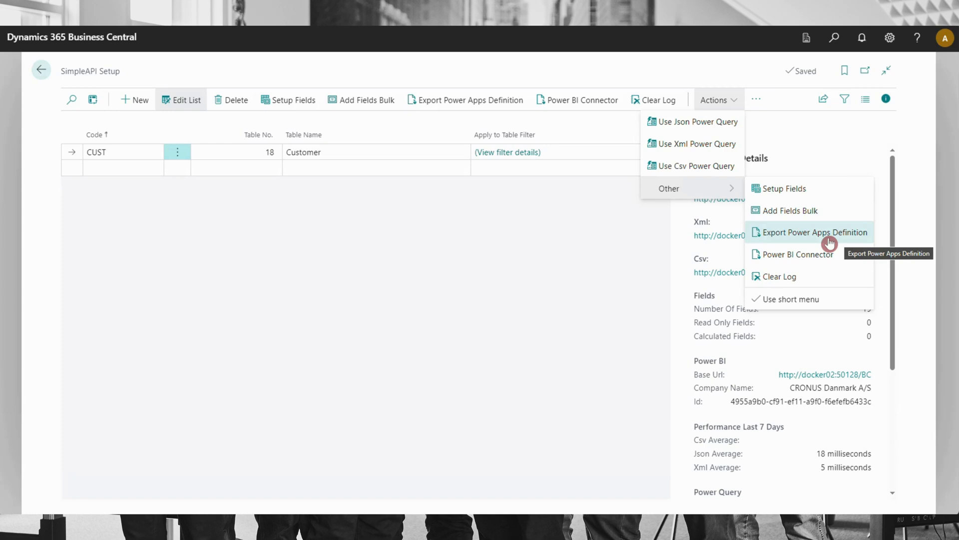
click(414, 231)
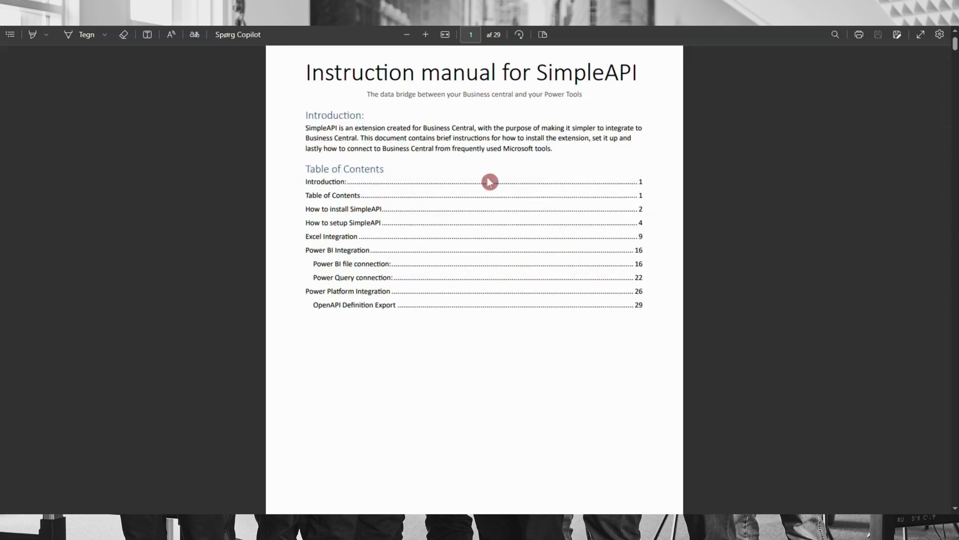
Examine the SimpleAPI manual's Power Platform Integration section on importing the solution and setting up the connector's security
scroll(535, 175, down, 1)
click(639, 292)
scroll(532, 314, down, 10)
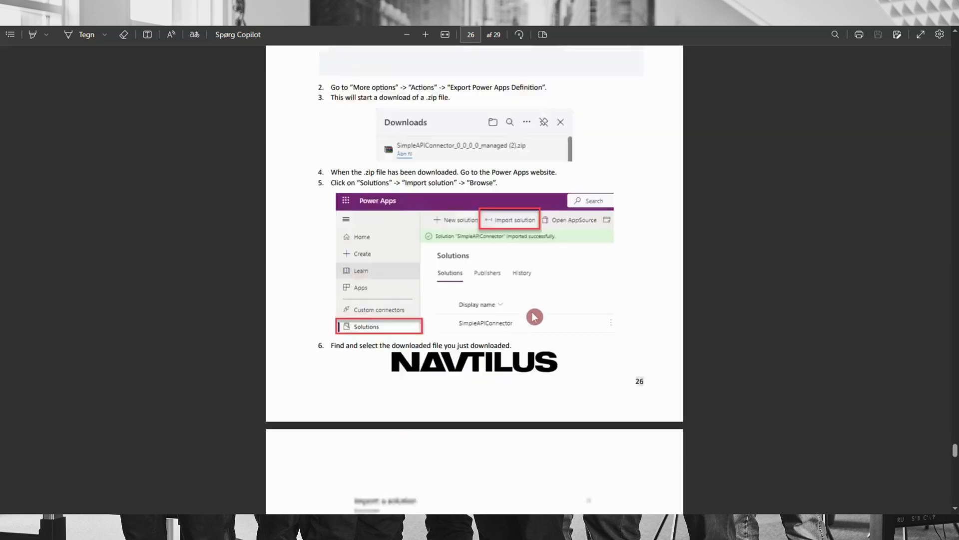
scroll(527, 314, down, 20)
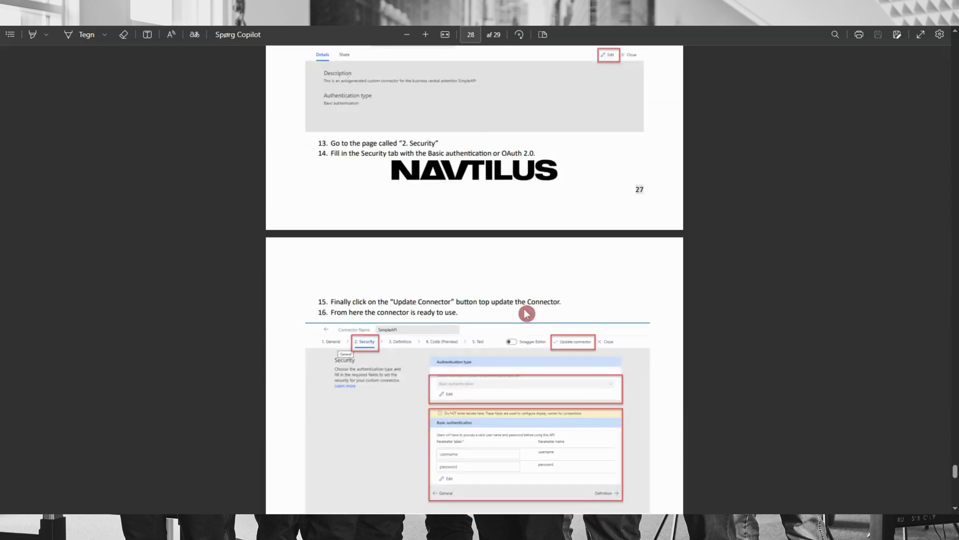